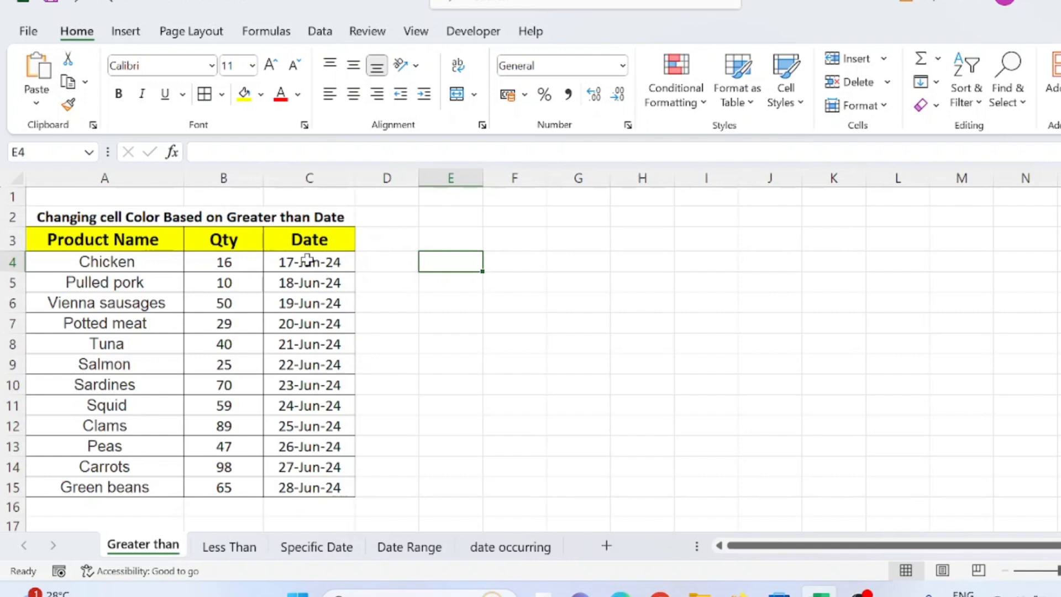
# Highlight the dates in C4:C15 that are greater than 23-Jun-24 with Light Red Fill with Dark Red Text.
pyautogui.click(460, 400)
pyautogui.moveTo(309, 263); pyautogui.dragTo(326, 488)
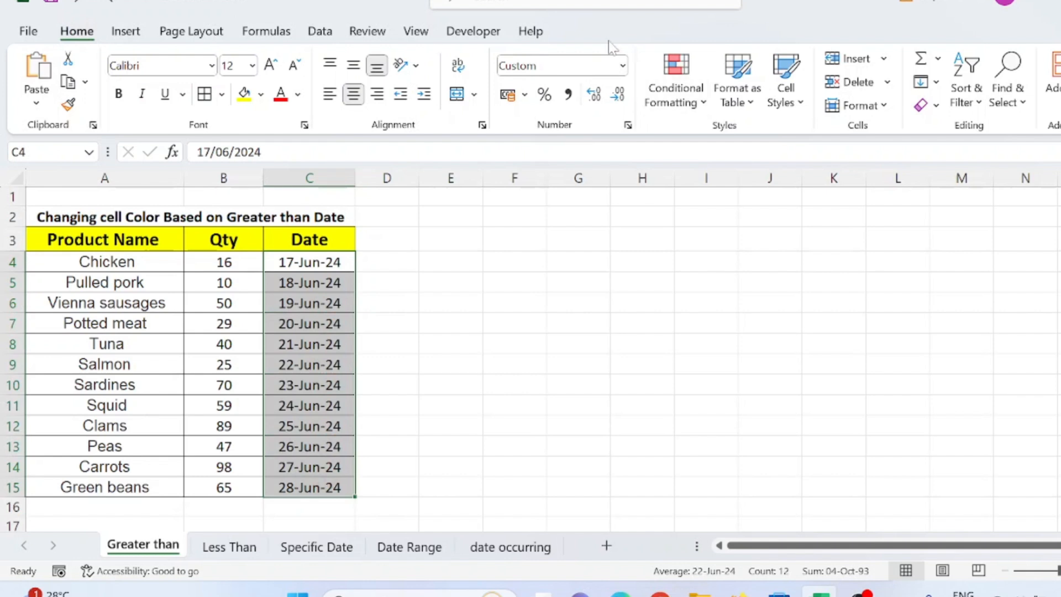
pyautogui.click(703, 105)
pyautogui.moveTo(727, 137)
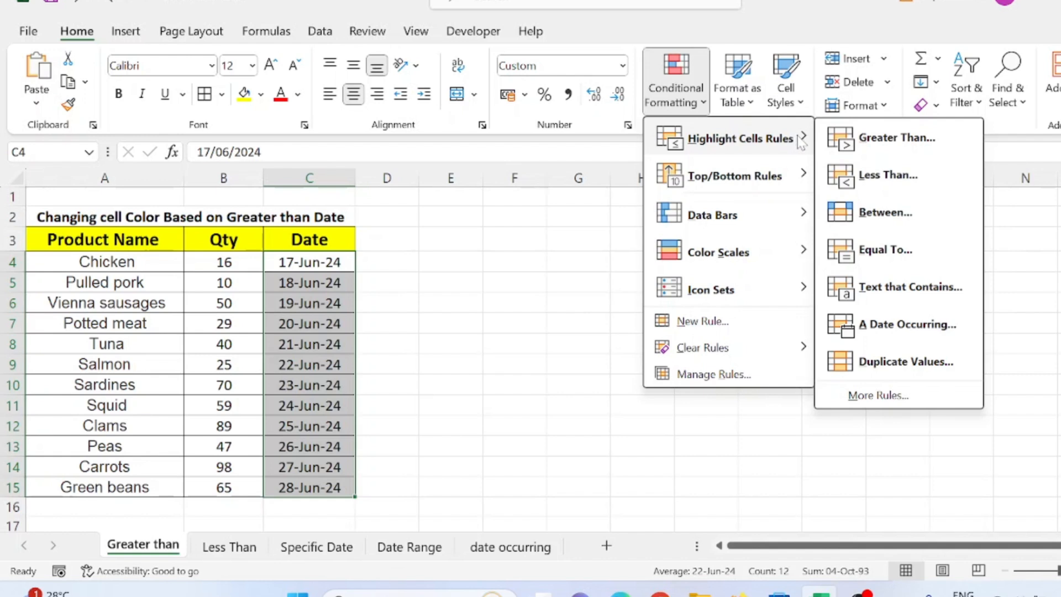
pyautogui.click(897, 143)
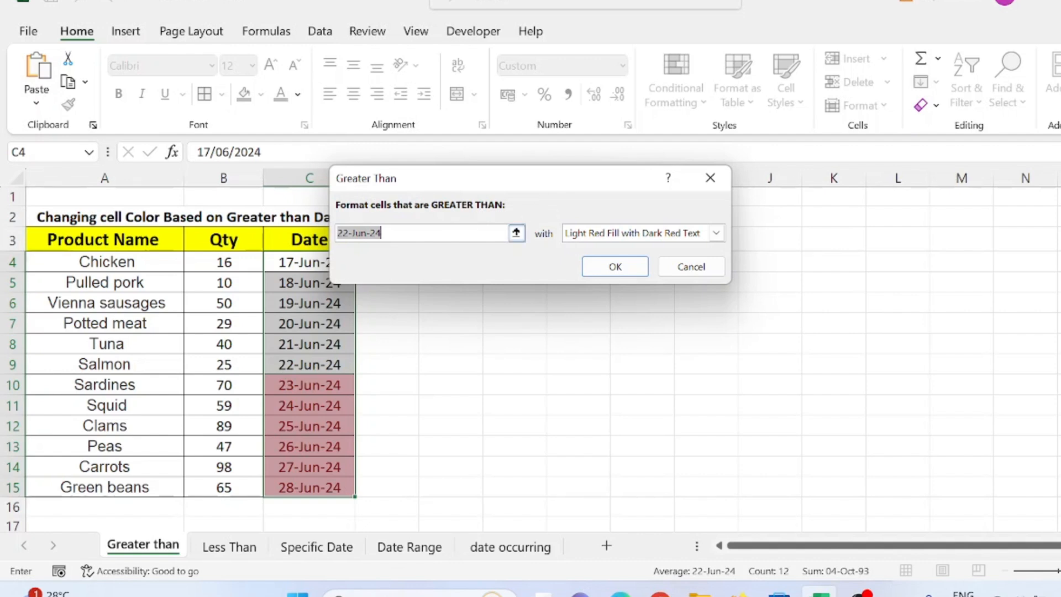
pyautogui.click(344, 231)
pyautogui.click(347, 231)
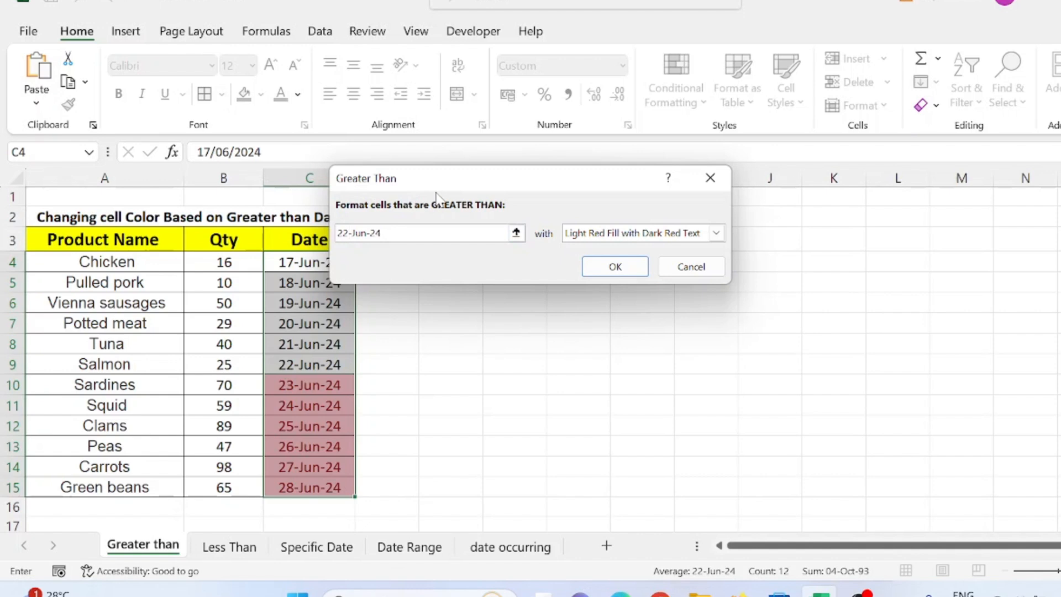
pyautogui.press('BackSpace')
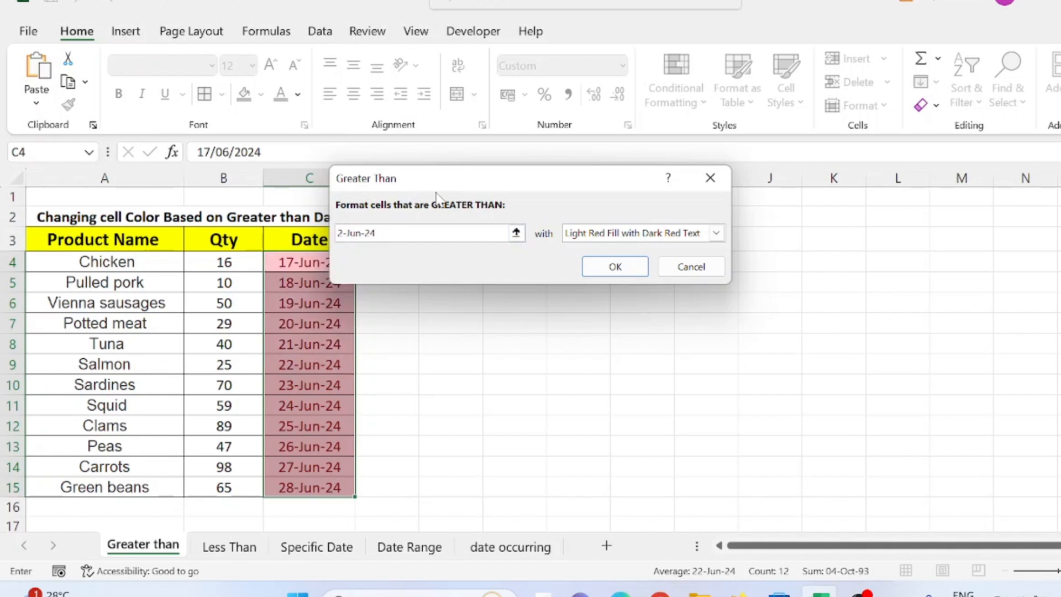
pyautogui.write('3')
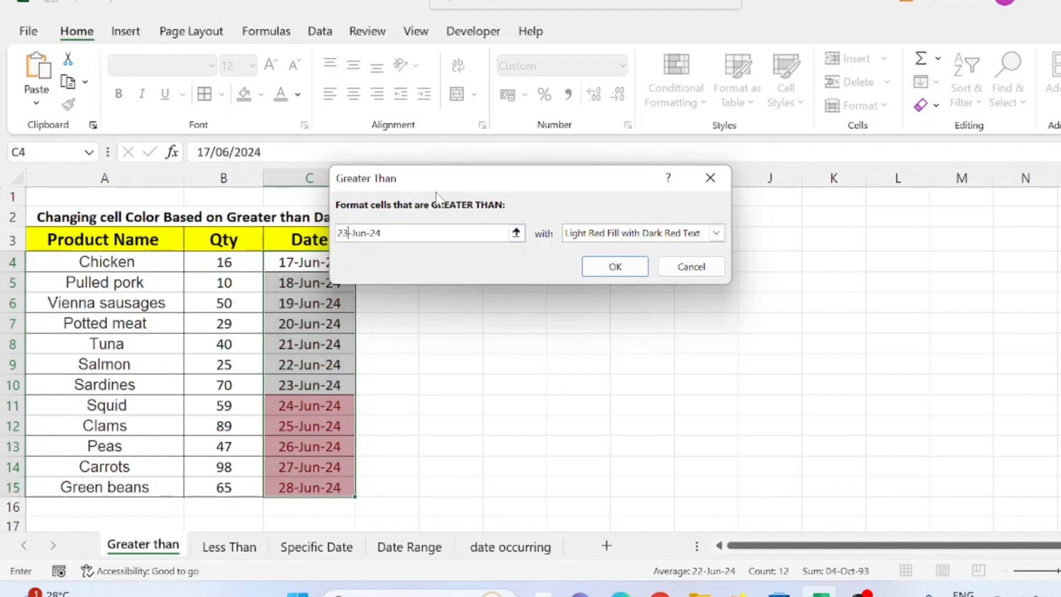
pyautogui.click(614, 266)
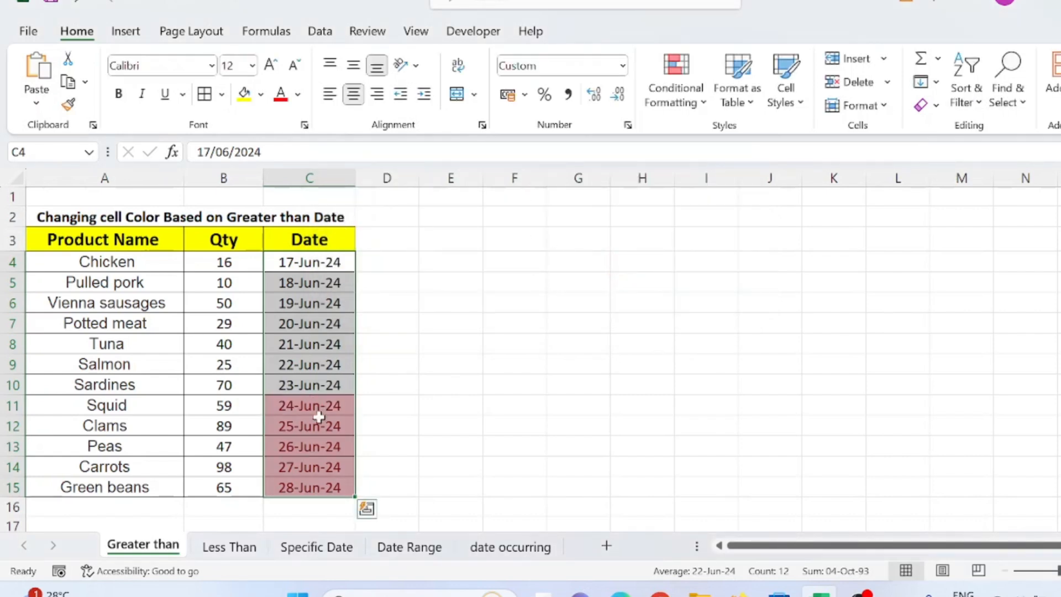
pyautogui.click(475, 348)
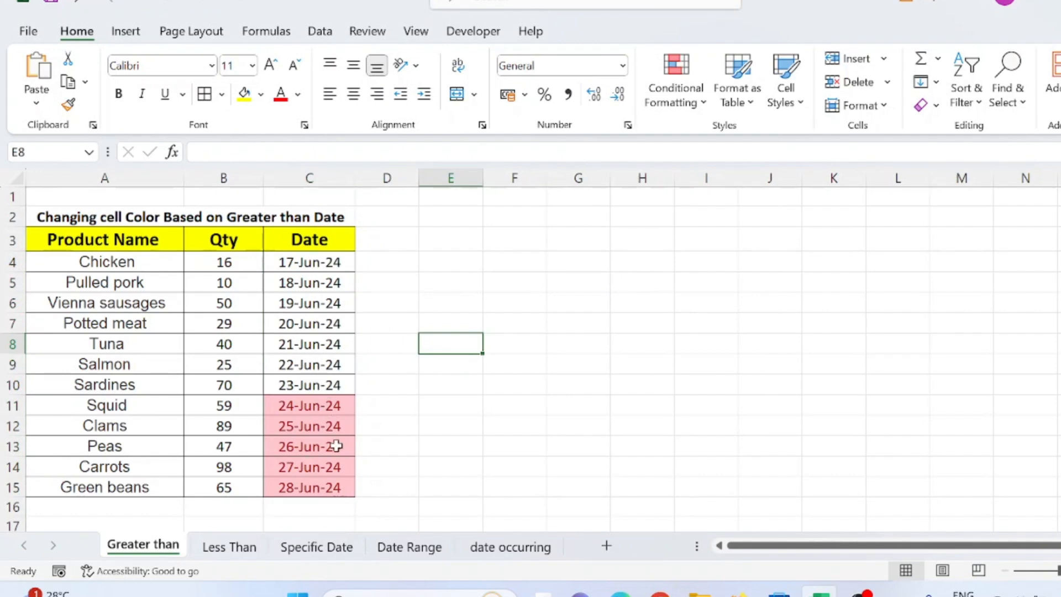
# On the Less Than sheet, set up a Less Than highlight rule for the dates in C4:C15 with the limit 19-Jun-24.
pyautogui.click(243, 547)
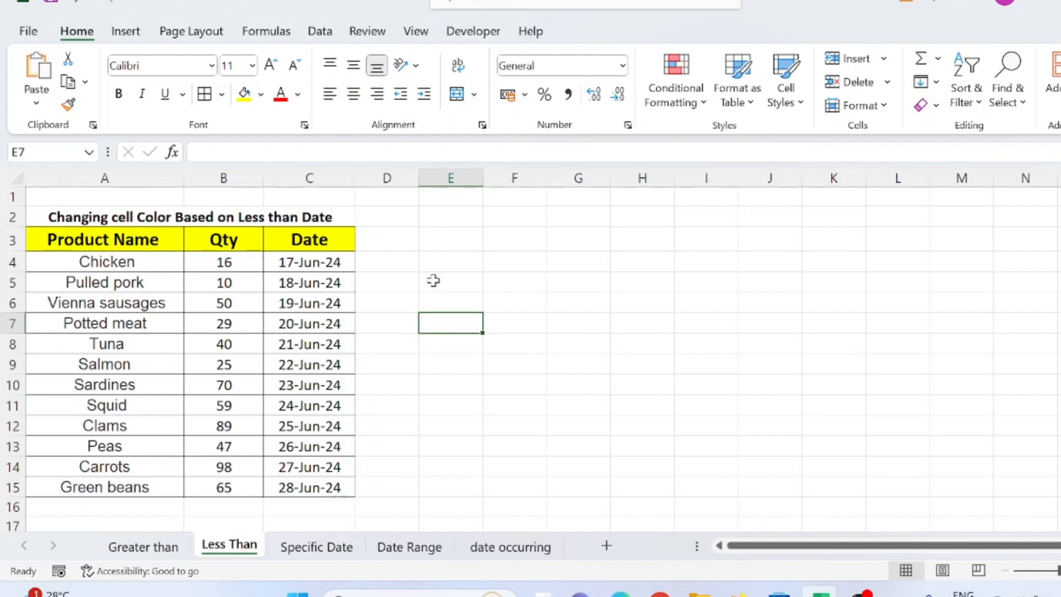
pyautogui.click(415, 279)
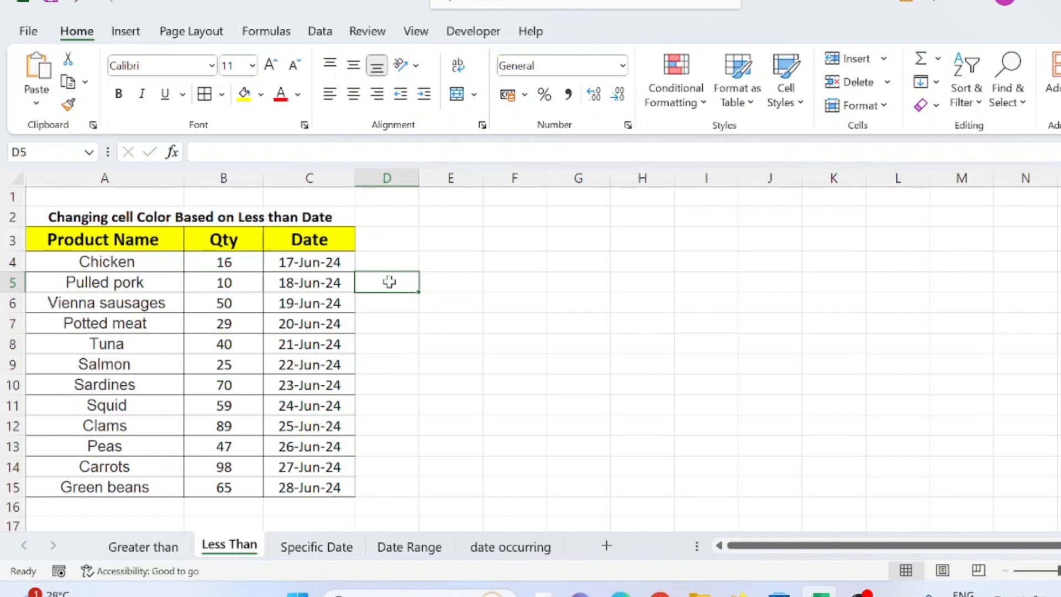
pyautogui.click(326, 266)
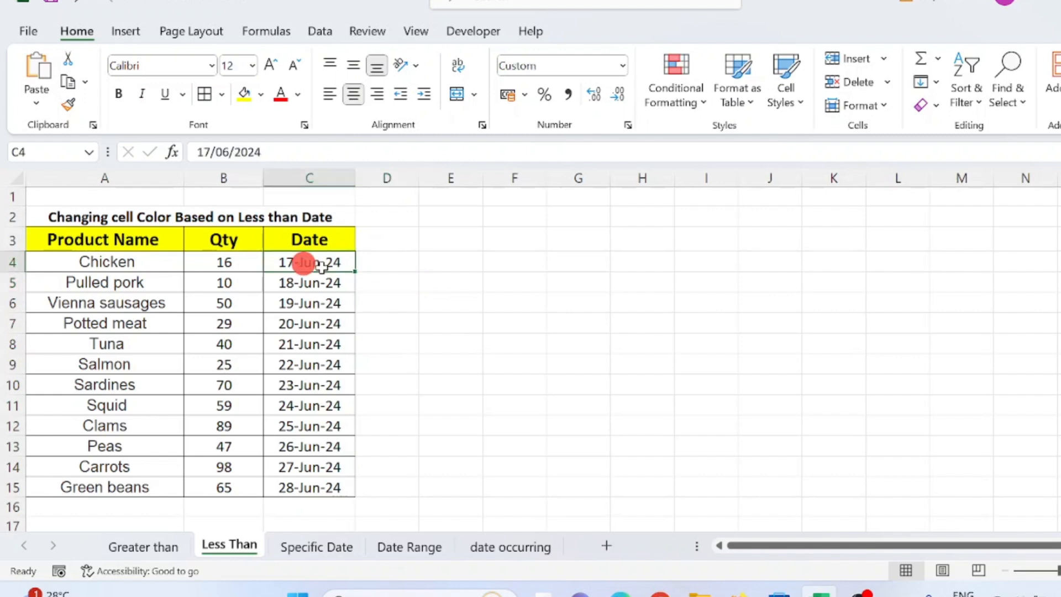
pyautogui.moveTo(335, 263); pyautogui.dragTo(330, 483)
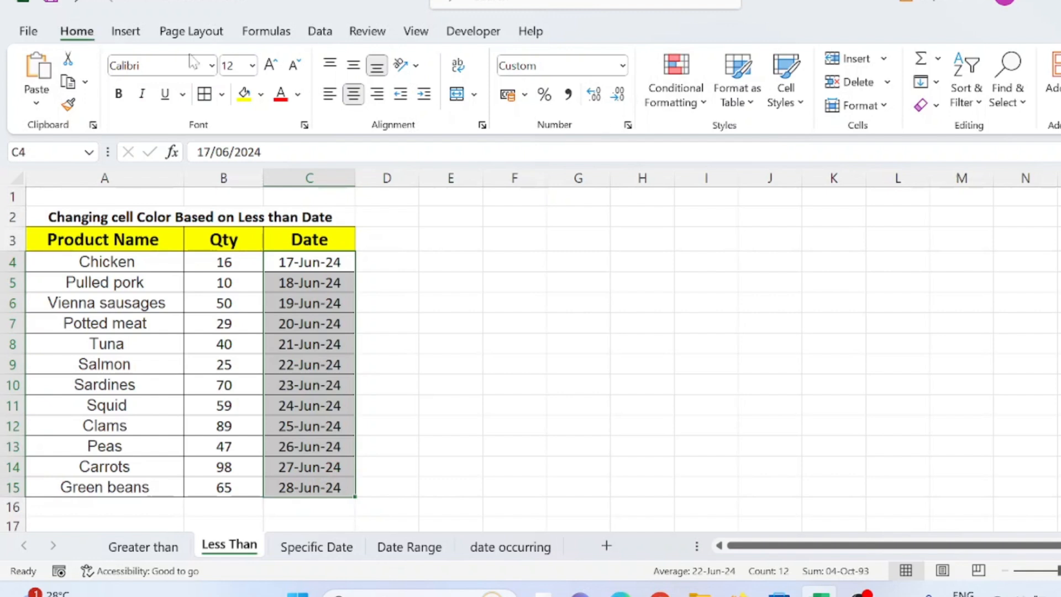
pyautogui.click(87, 33)
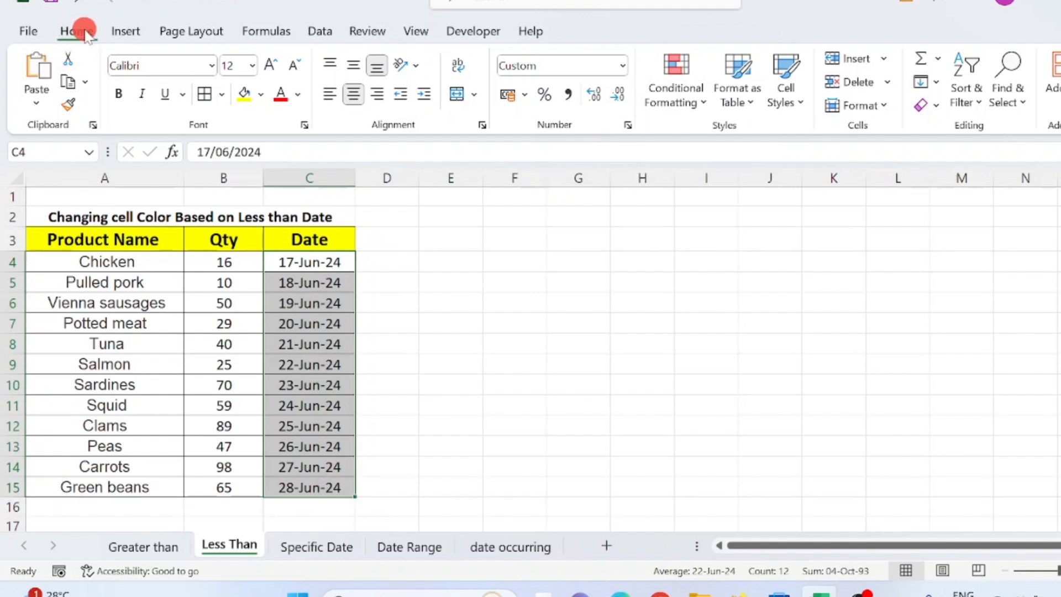
pyautogui.click(705, 108)
pyautogui.moveTo(735, 143)
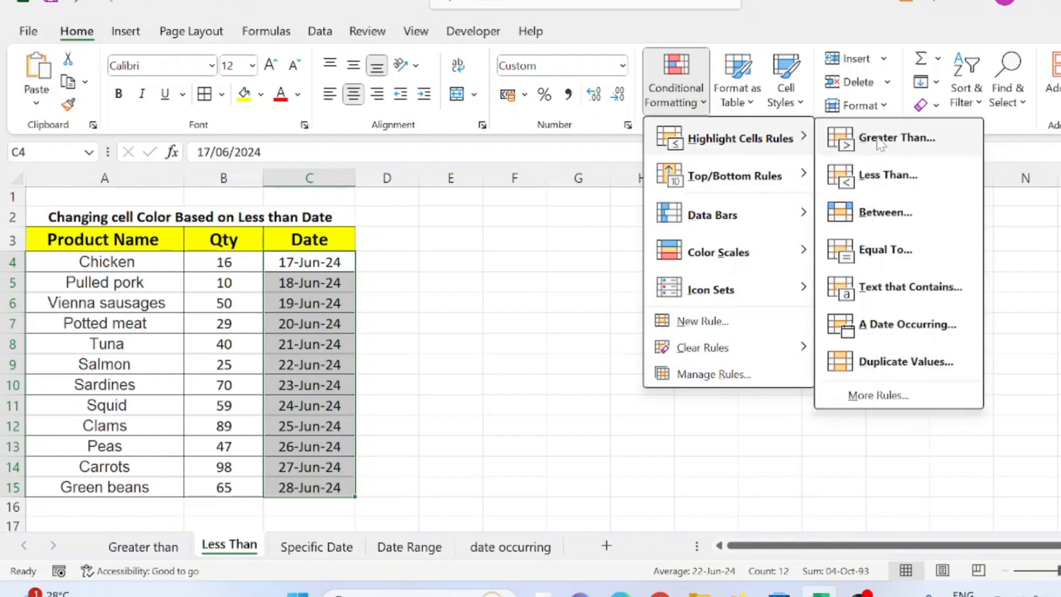
pyautogui.click(890, 174)
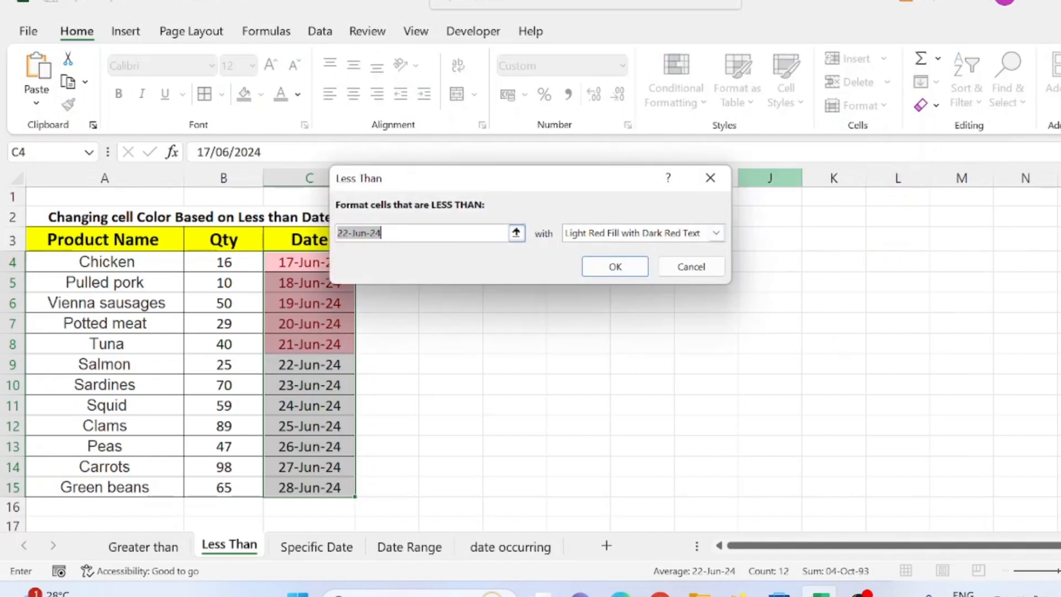
pyautogui.click(348, 232)
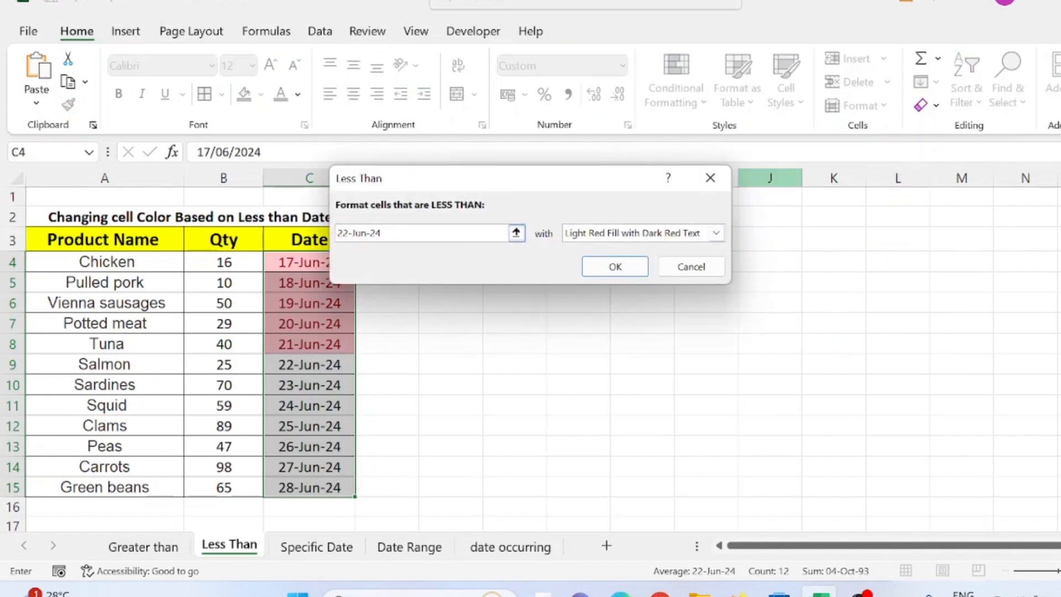
pyautogui.press('BackSpace')
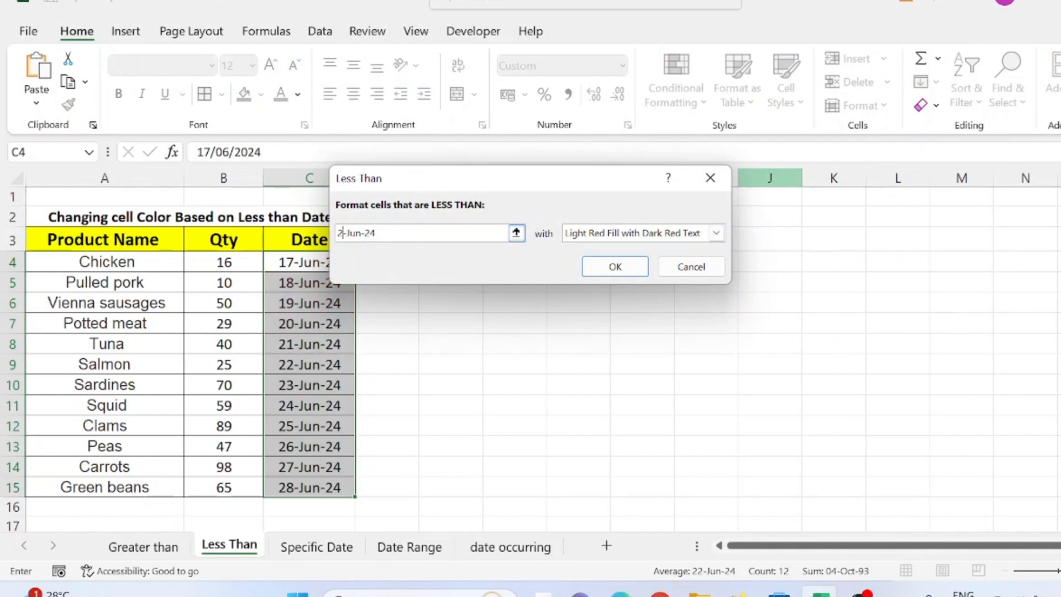
pyautogui.press('BackSpace')
pyautogui.write('19')
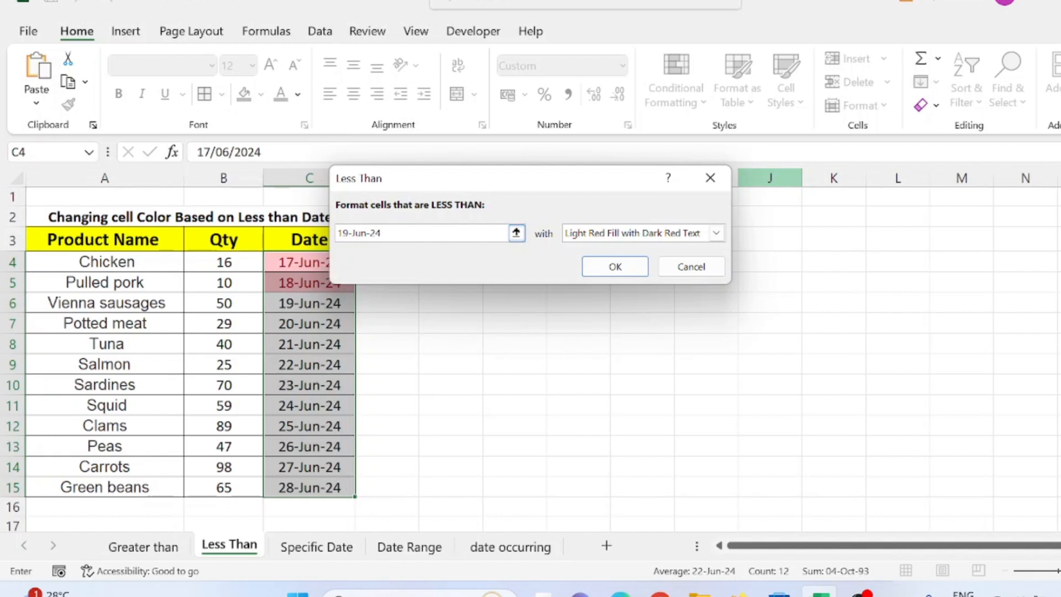
# Format the matching dates with Green Fill with Dark Green Text and apply the Less Than rule.
pyautogui.click(720, 232)
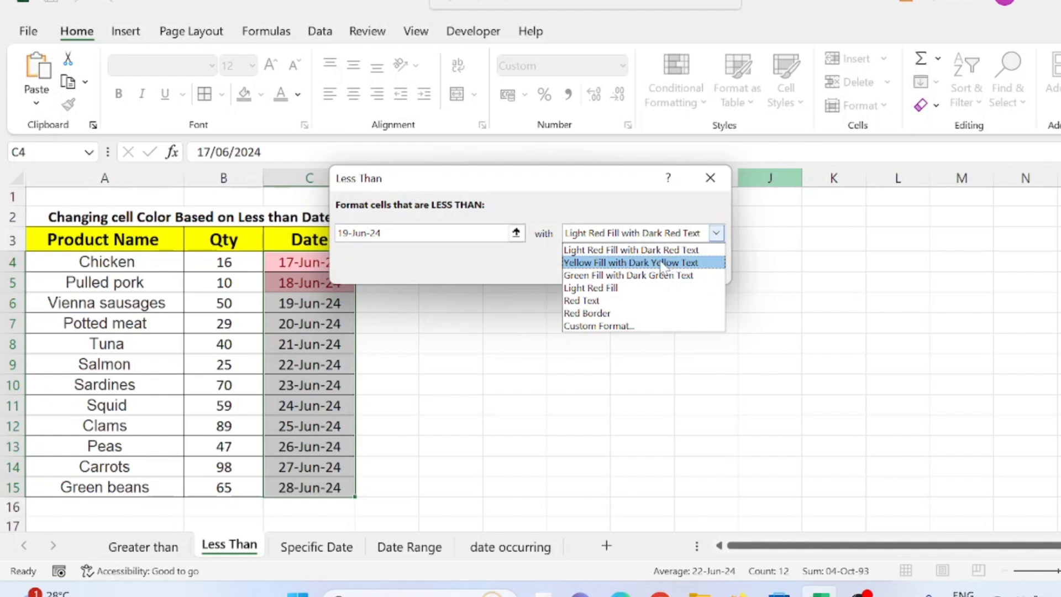
pyautogui.click(661, 273)
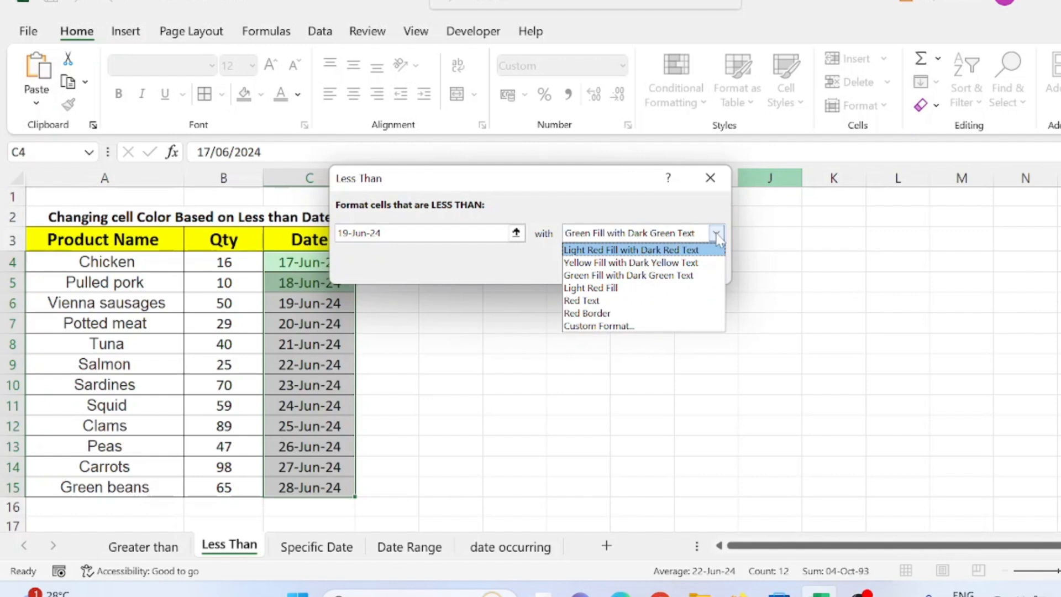
pyautogui.click(630, 275)
pyautogui.click(612, 266)
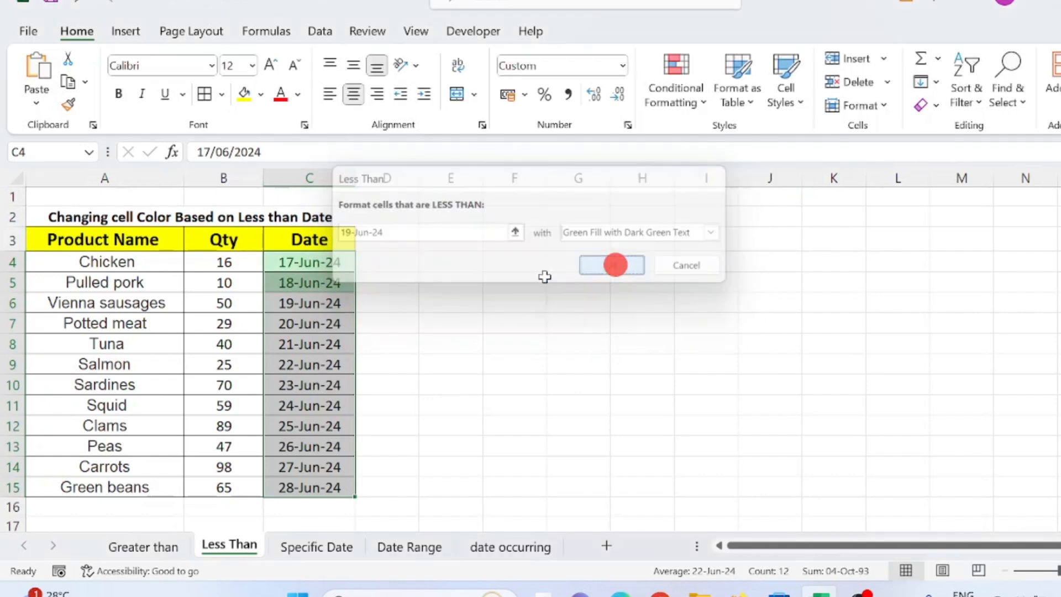
pyautogui.click(518, 323)
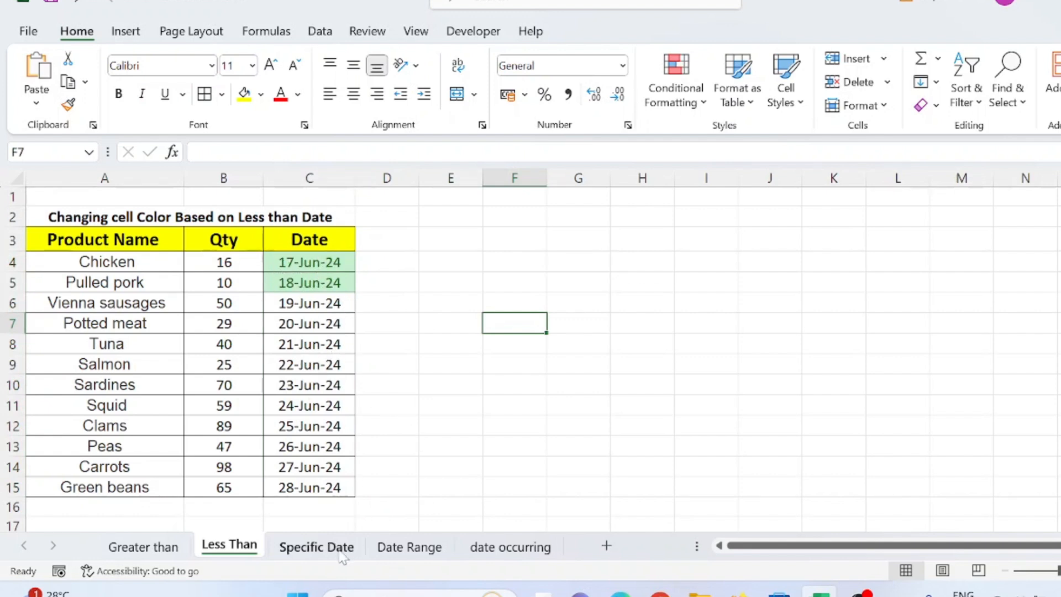
# On the Specific Date sheet, highlight dates in C4:C15 equal to 24-Jun-24 with Light Red Fill with Dark Red Text.
pyautogui.click(310, 550)
pyautogui.click(328, 261)
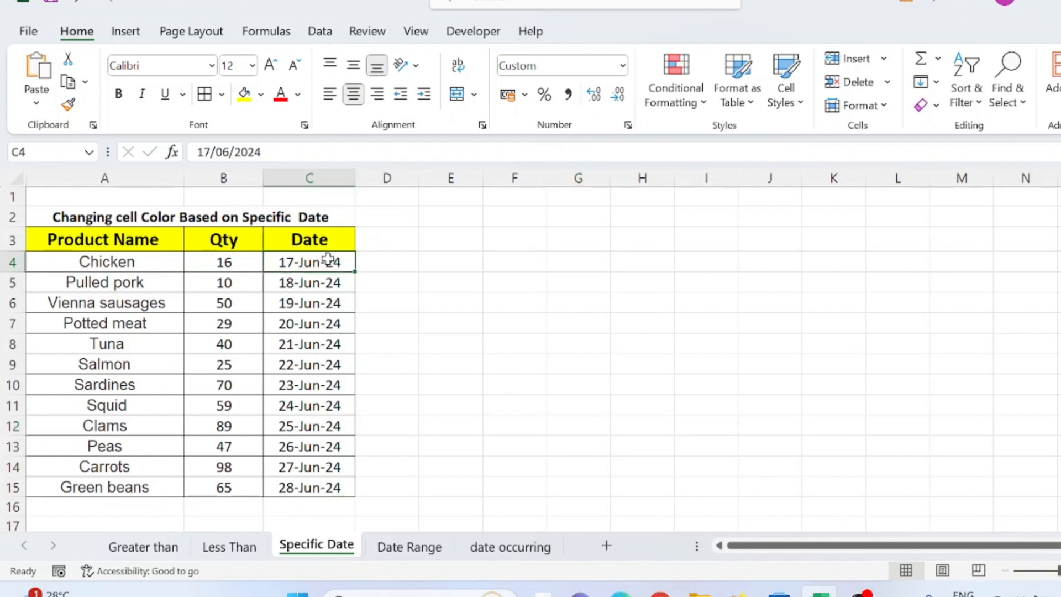
pyautogui.moveTo(327, 260); pyautogui.dragTo(333, 489)
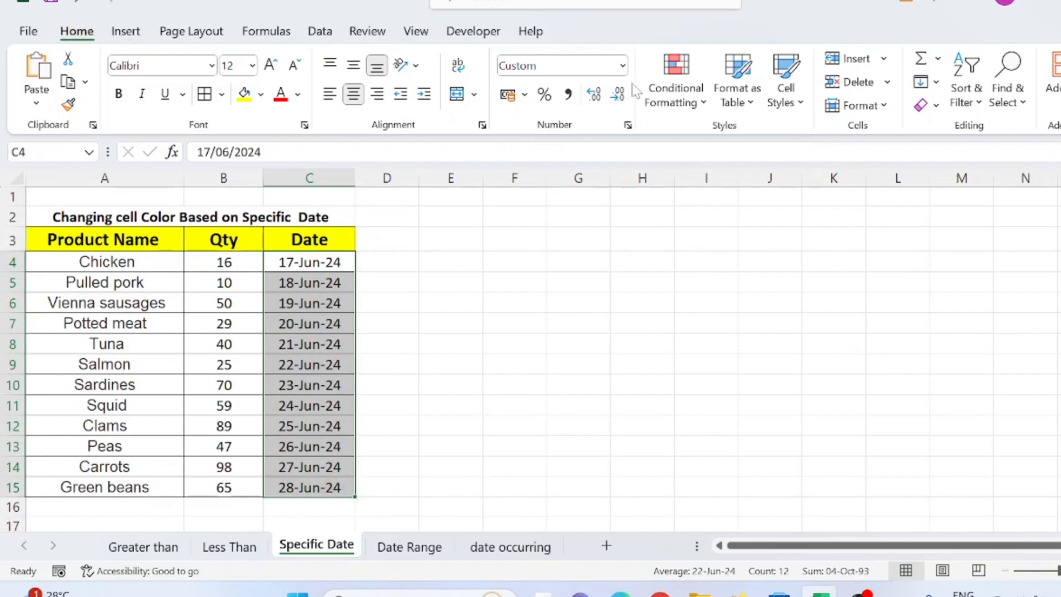
pyautogui.click(699, 104)
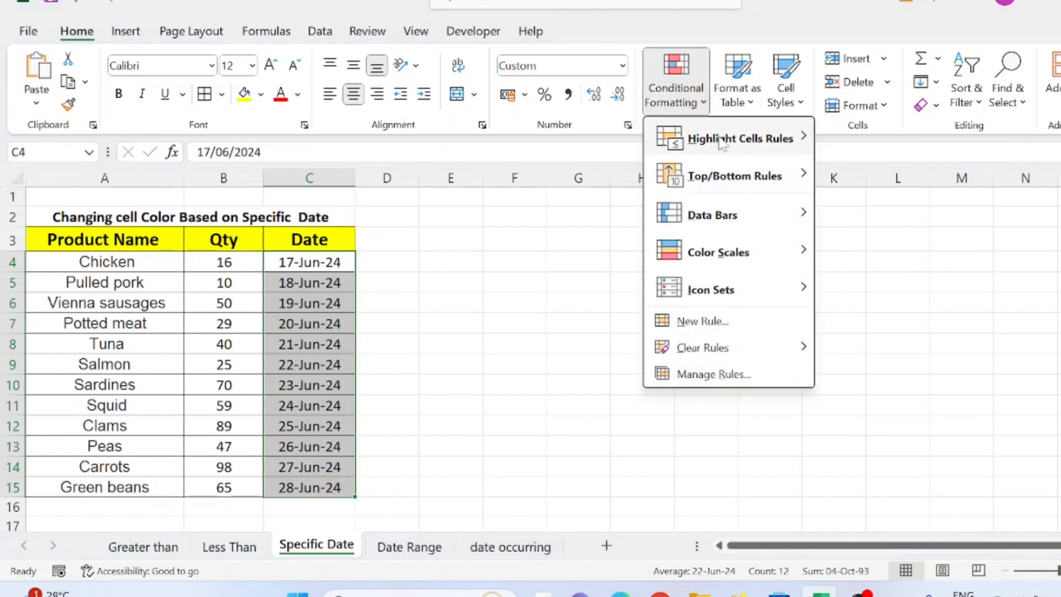
pyautogui.moveTo(721, 143)
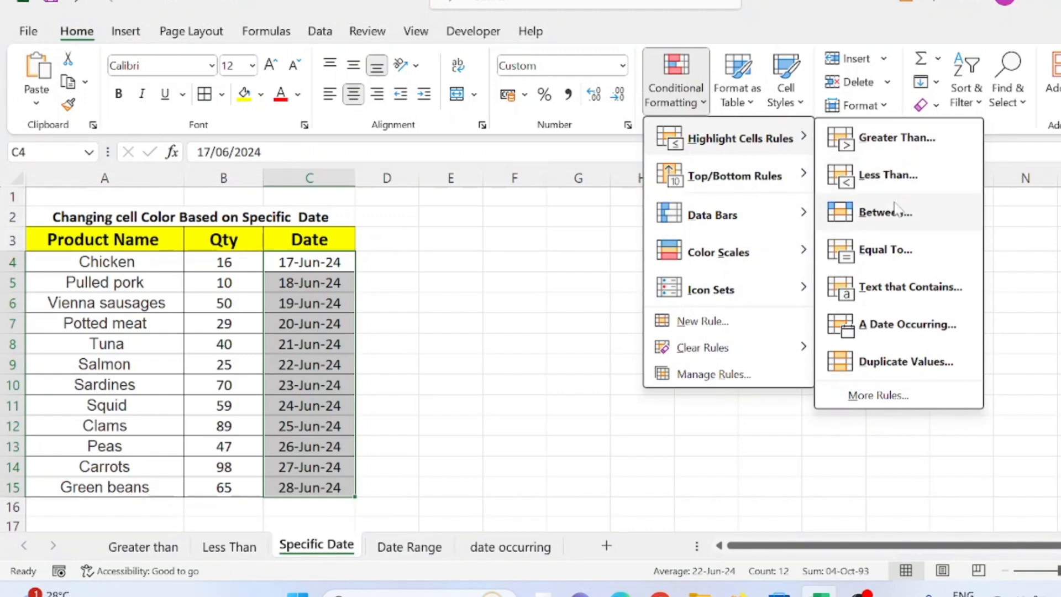
pyautogui.click(907, 251)
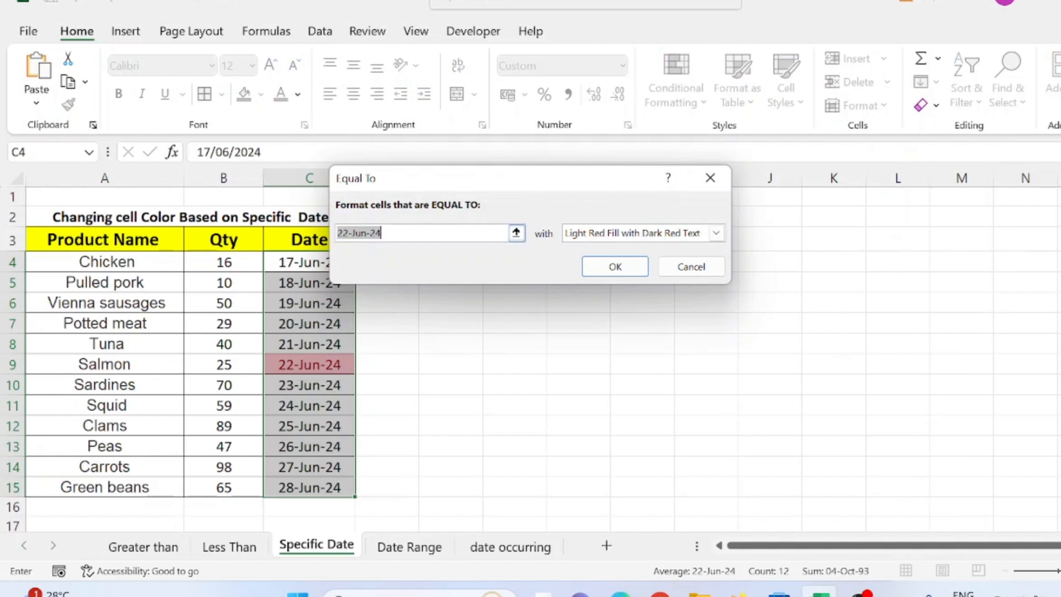
pyautogui.click(351, 231)
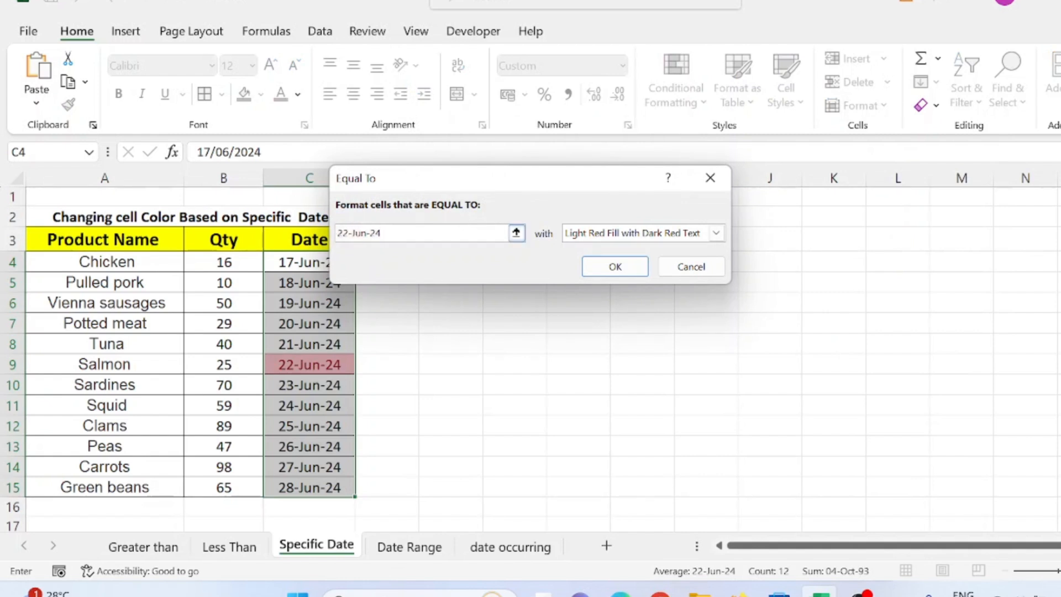
pyautogui.press('BackSpace')
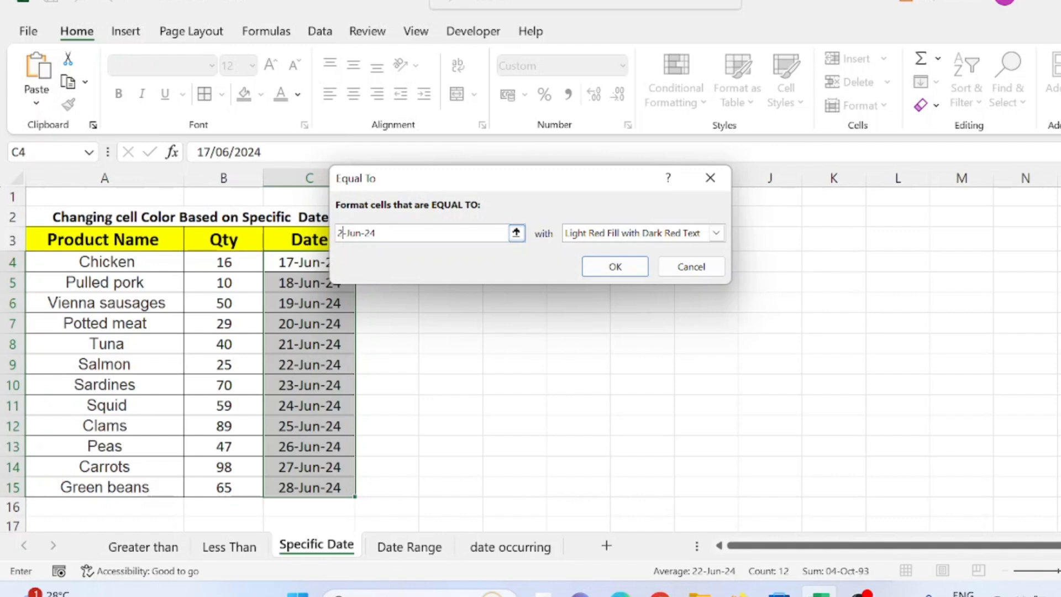
pyautogui.write('4')
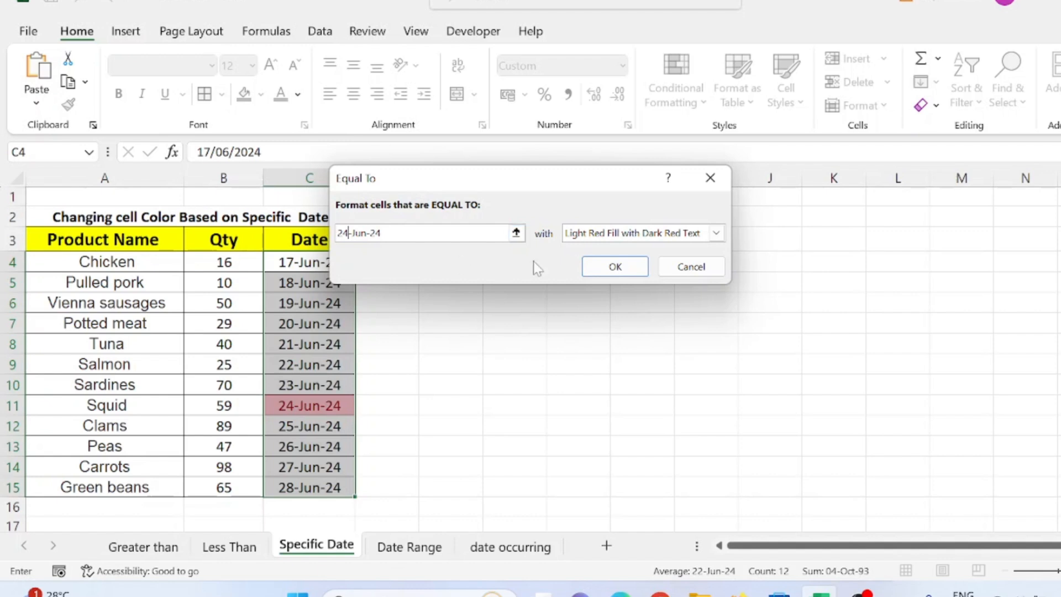
pyautogui.click(621, 264)
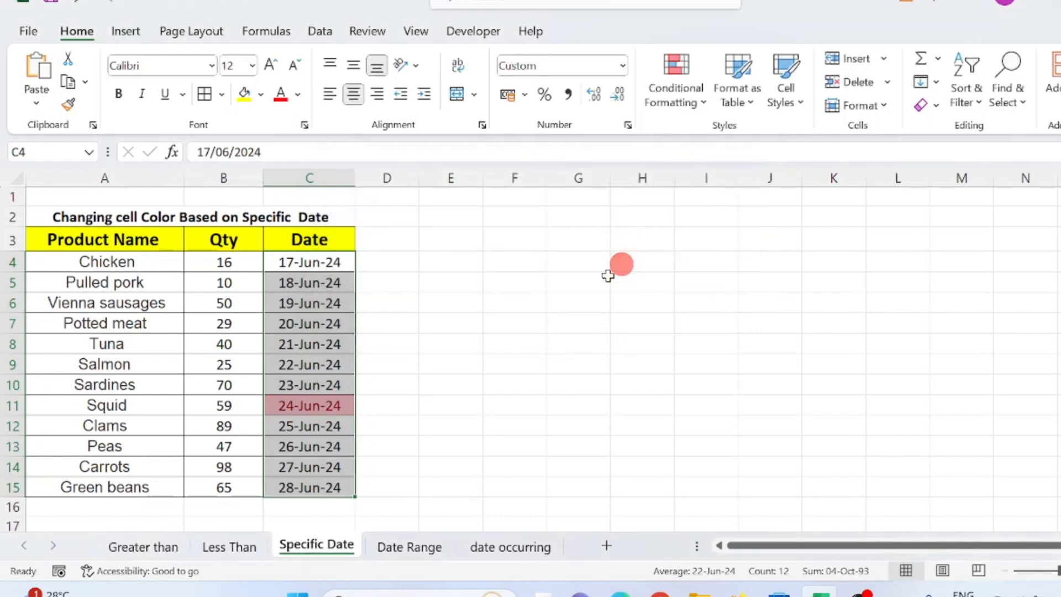
pyautogui.click(507, 399)
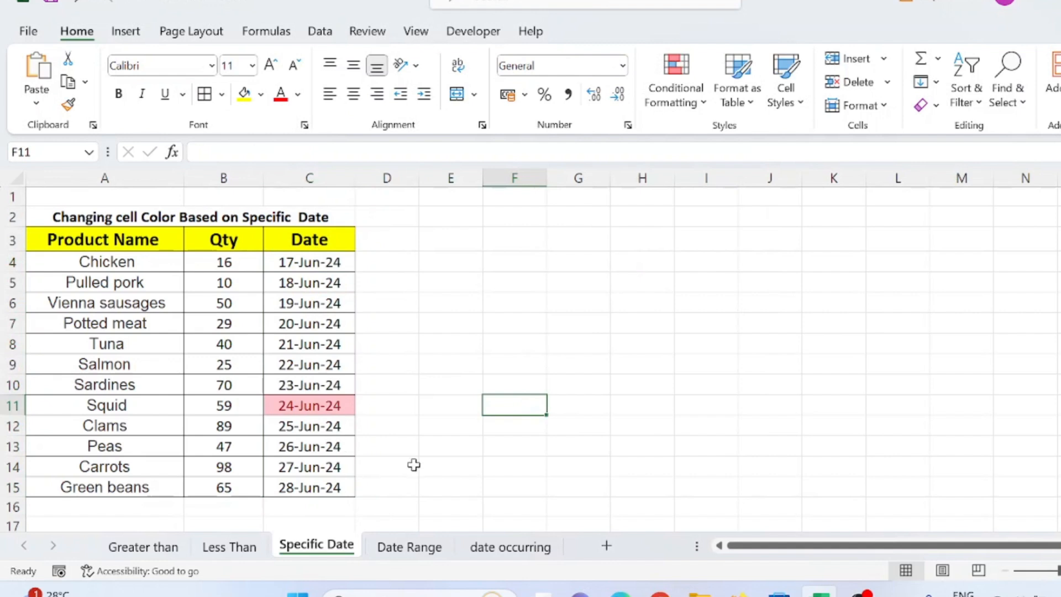
# On the Date Range sheet, set up a Between highlight rule for the dates in C4:C15 with limits 21-Jun-24 and 27-Jun-24.
pyautogui.click(411, 547)
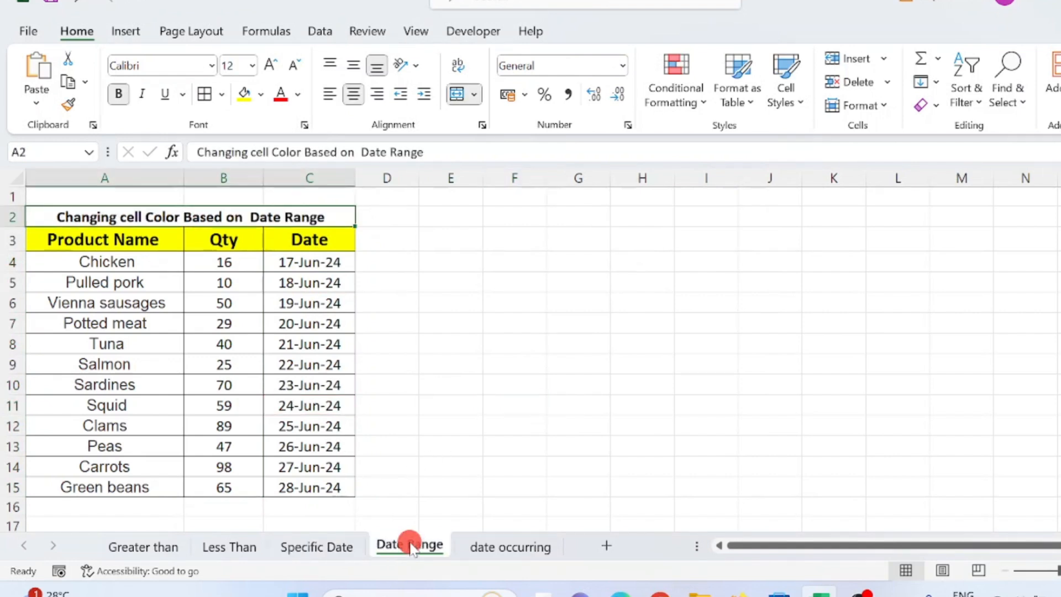
pyautogui.click(473, 268)
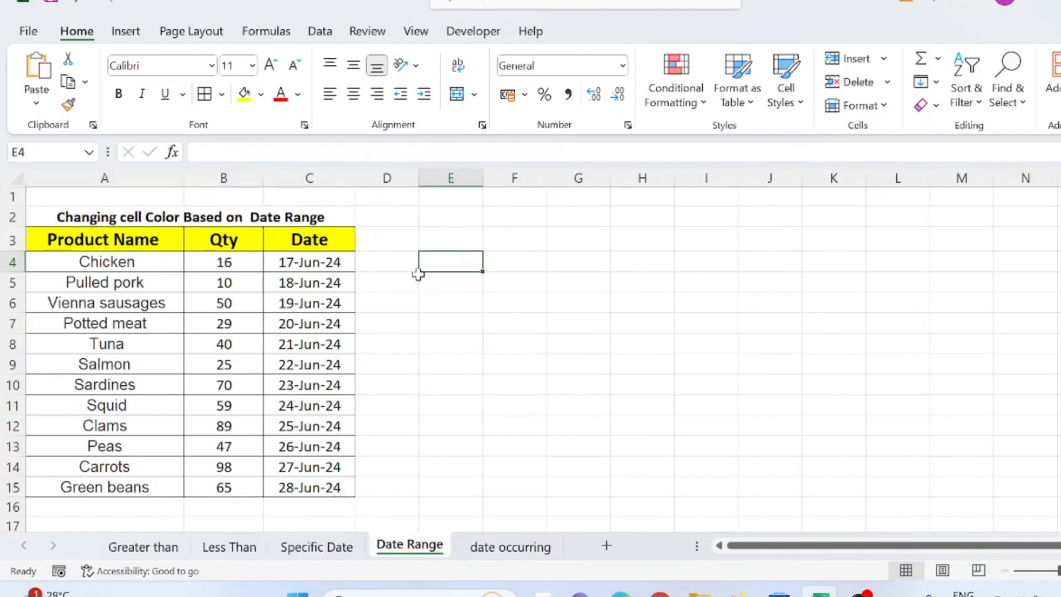
pyautogui.click(309, 262)
pyautogui.moveTo(336, 265); pyautogui.dragTo(338, 479)
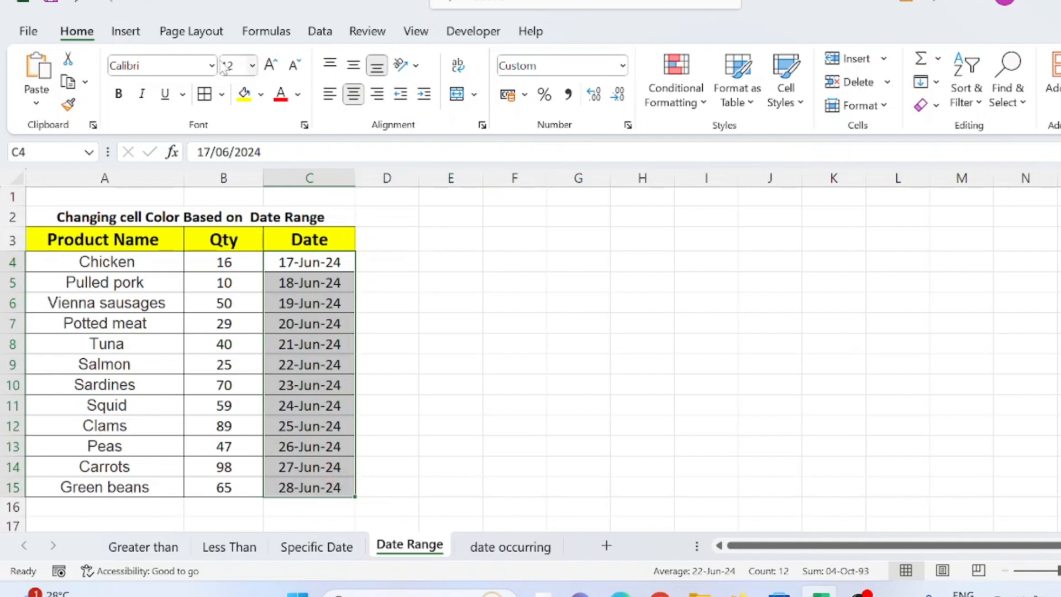
pyautogui.click(697, 101)
pyautogui.moveTo(726, 142)
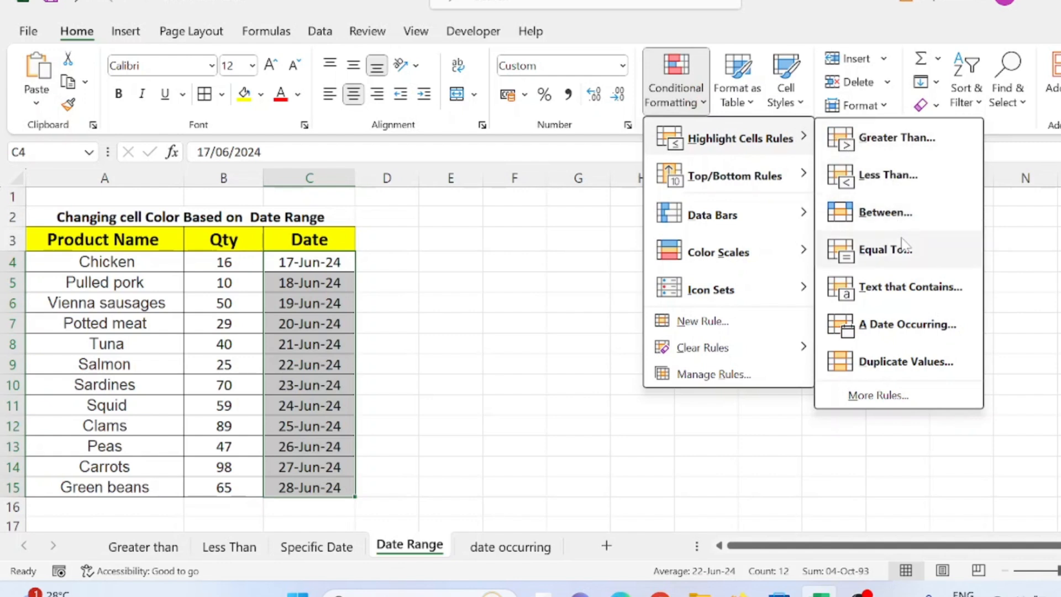
pyautogui.click(899, 213)
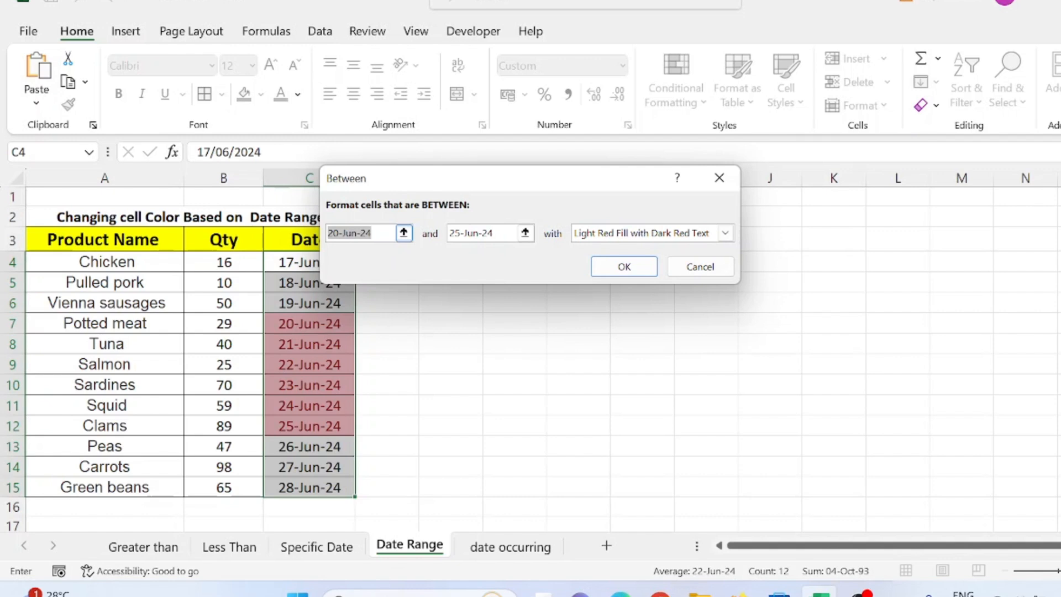
pyautogui.click(339, 232)
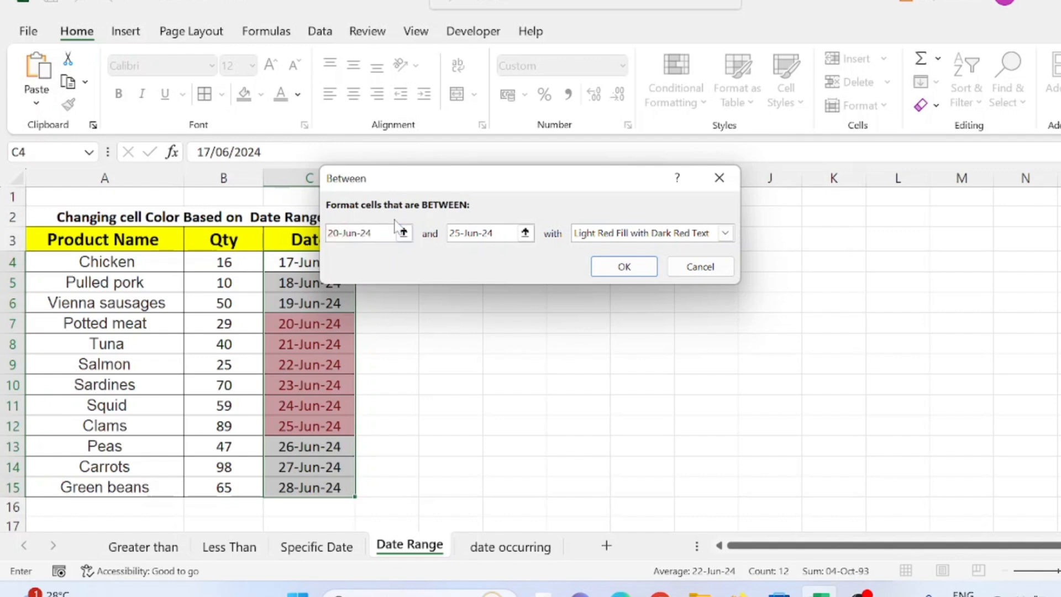
pyautogui.press('BackSpace')
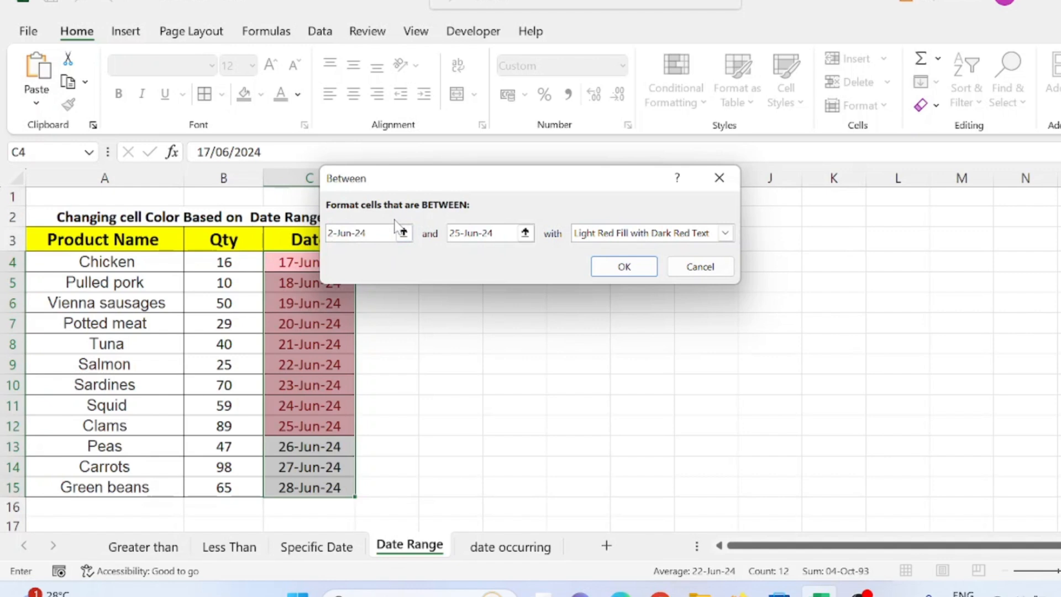
pyautogui.write('1')
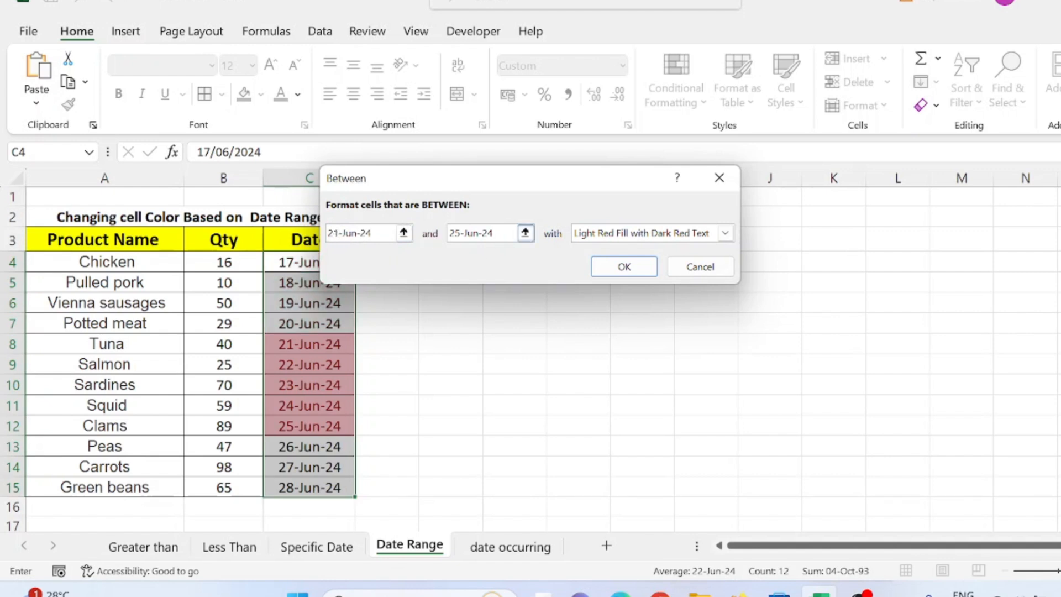
pyautogui.click(458, 232)
pyautogui.press('BackSpace')
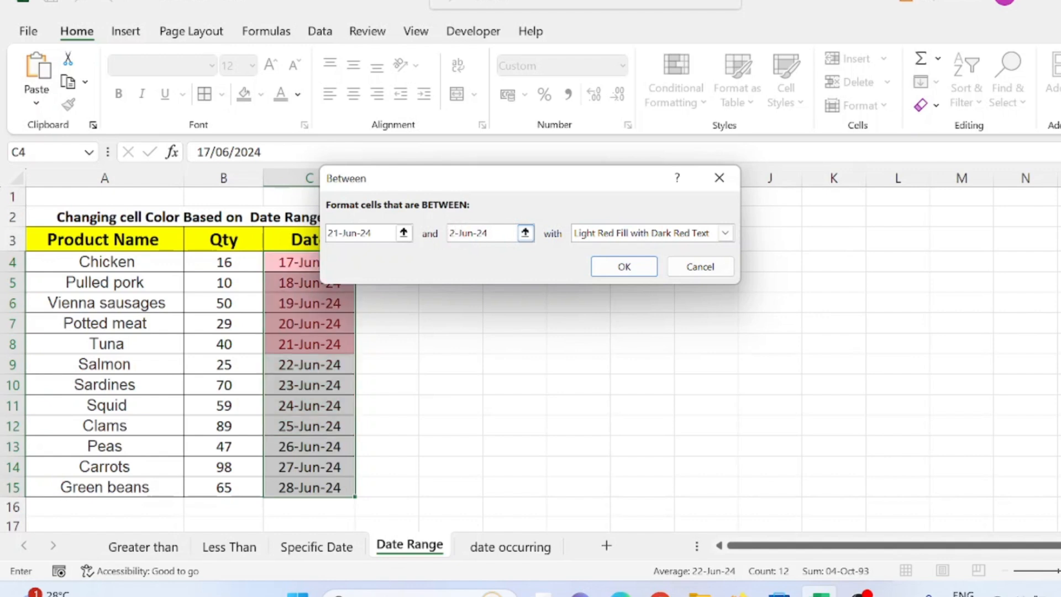
pyautogui.write('7')
# Format the dates in the range with Yellow Fill with Dark Yellow Text and apply the Between rule.
pyautogui.click(724, 233)
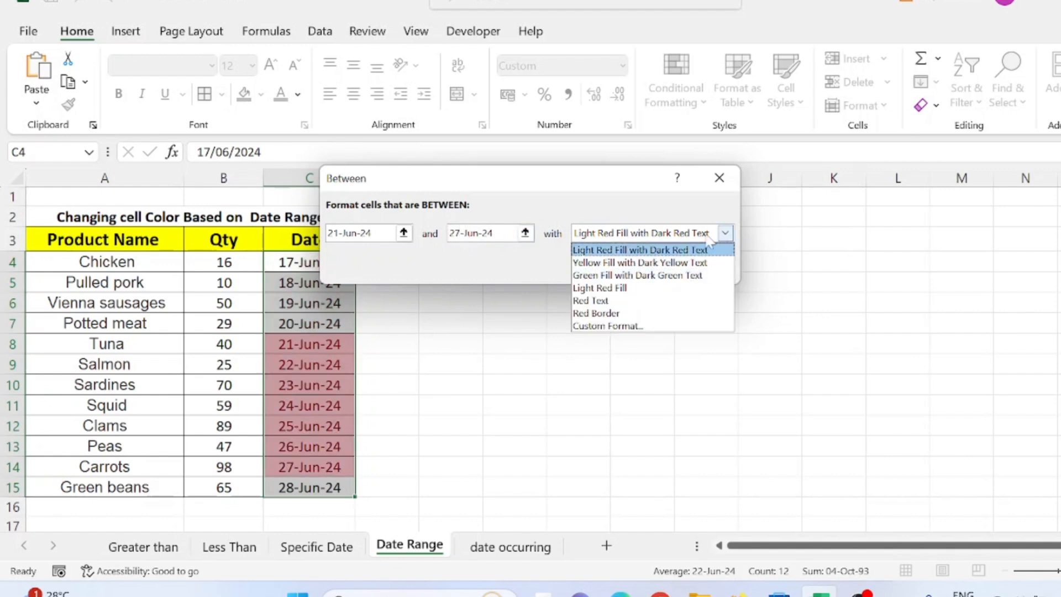
pyautogui.click(725, 234)
pyautogui.click(725, 234)
pyautogui.click(665, 264)
pyautogui.click(631, 265)
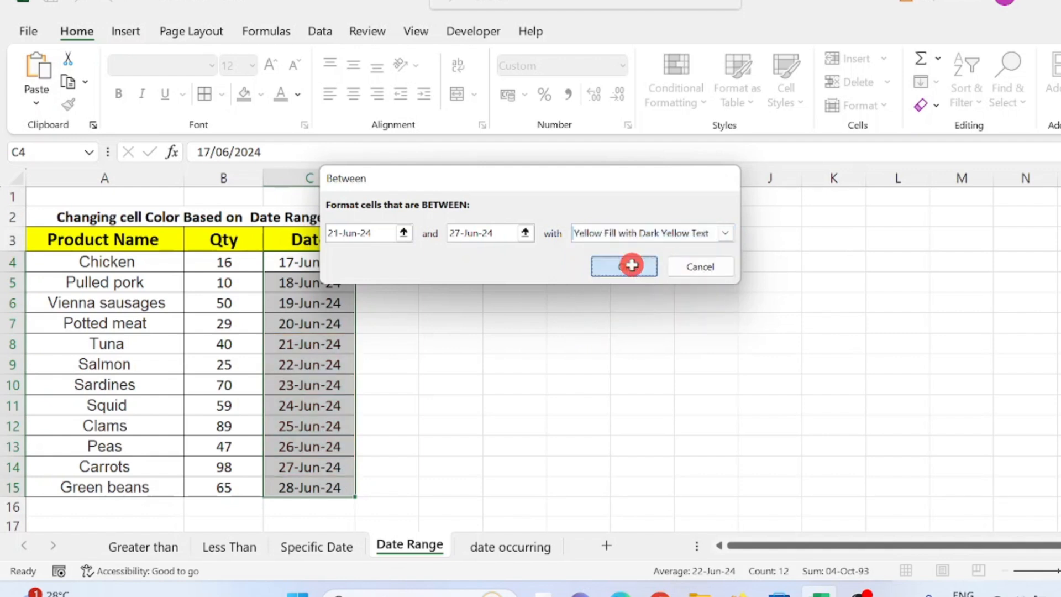
pyautogui.click(575, 363)
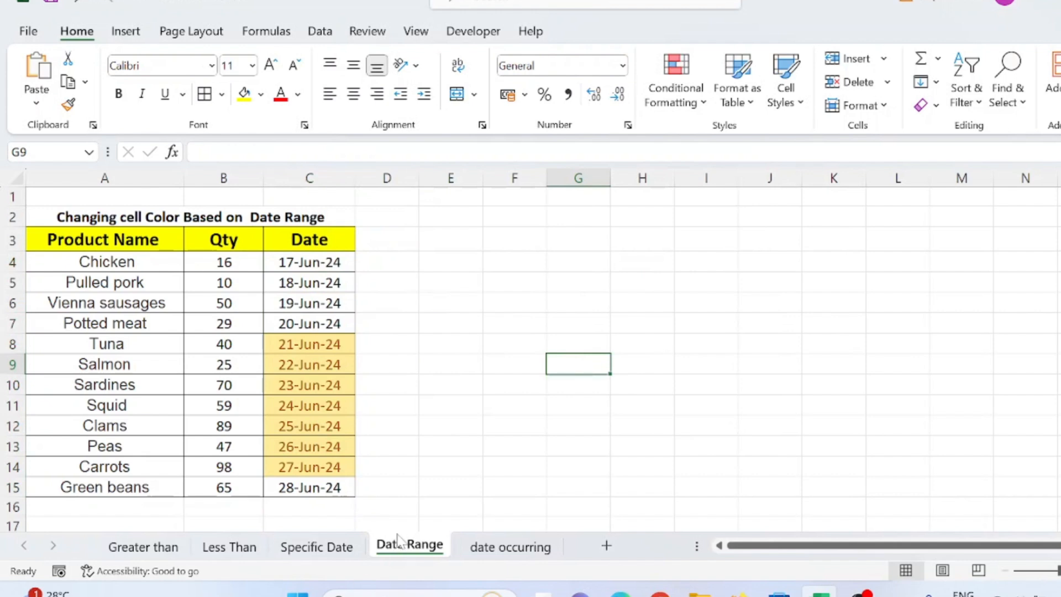
# On the date occurring sheet, start an A Date Occurring highlight rule for the dates in C4:C15.
pyautogui.click(504, 550)
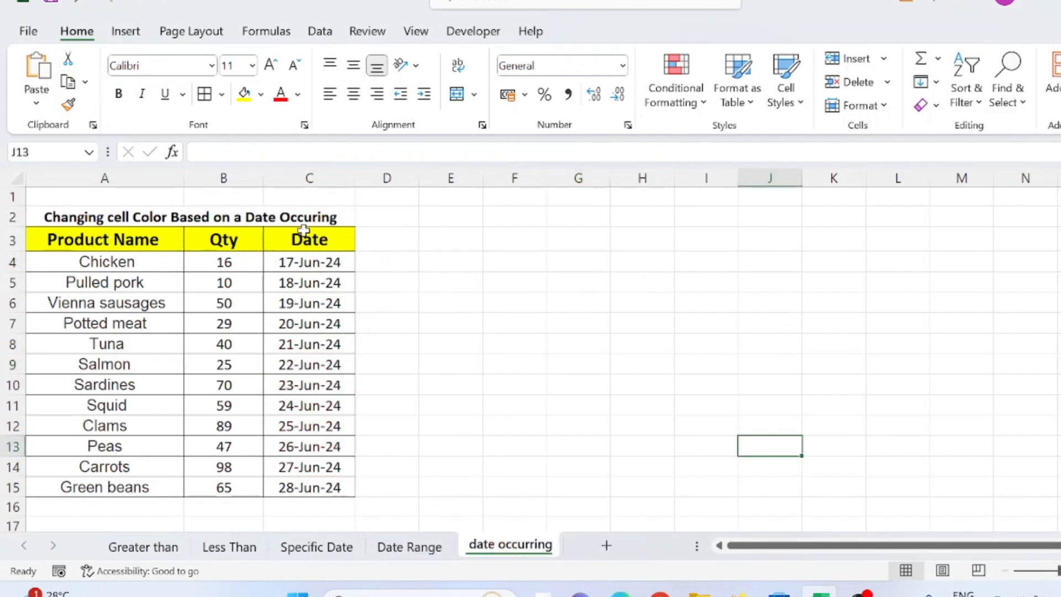
pyautogui.click(281, 261)
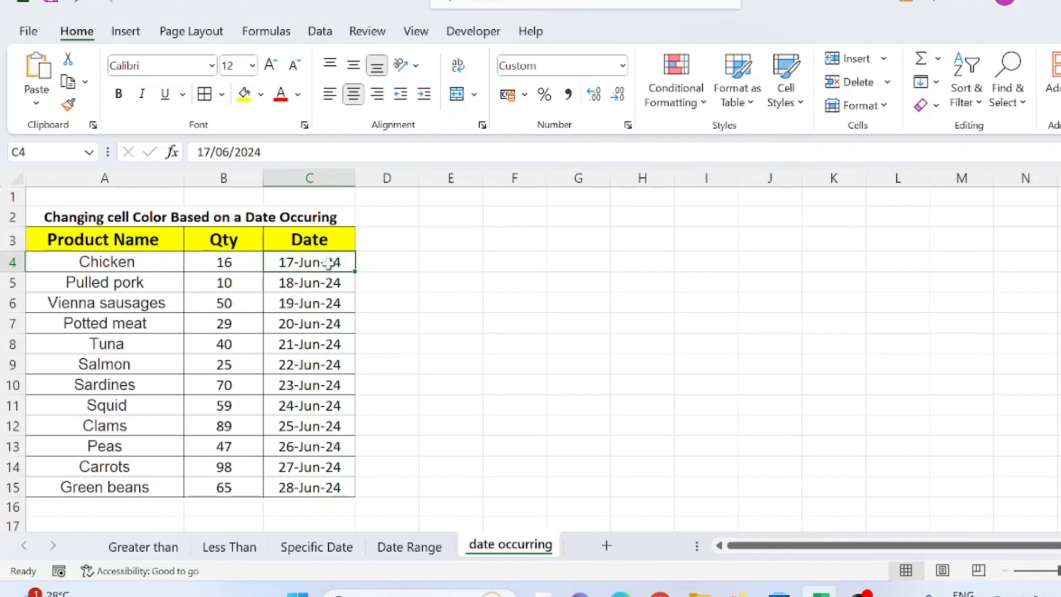
pyautogui.moveTo(329, 263); pyautogui.dragTo(334, 484)
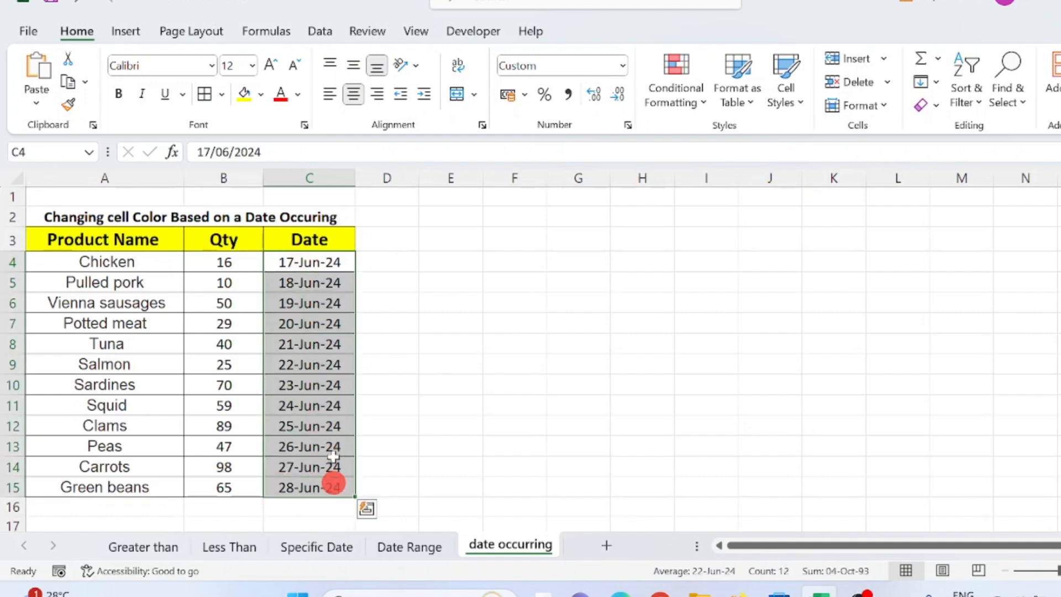
pyautogui.click(84, 28)
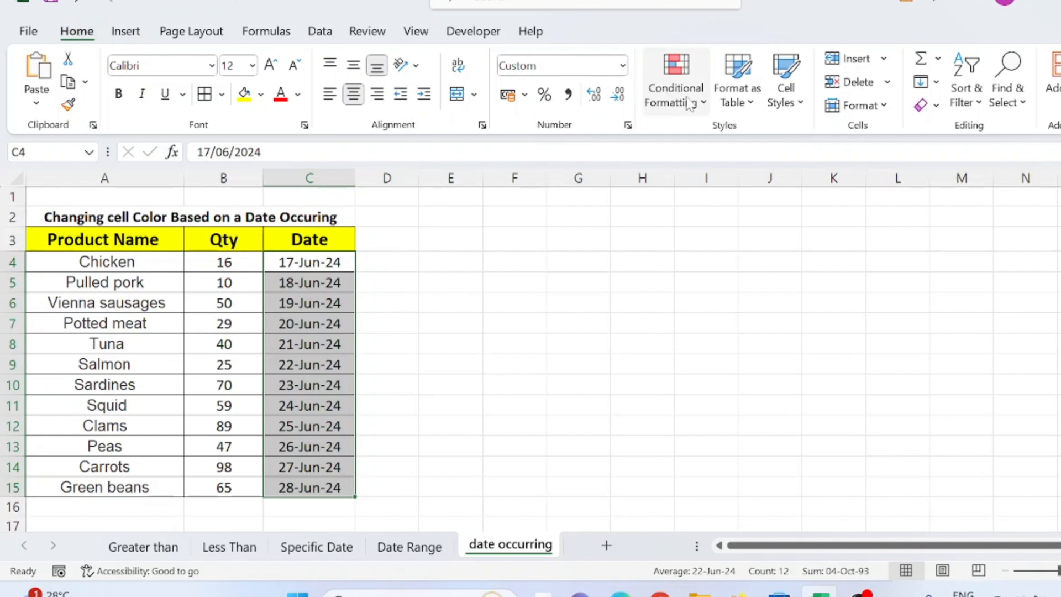
pyautogui.click(705, 104)
pyautogui.moveTo(761, 141)
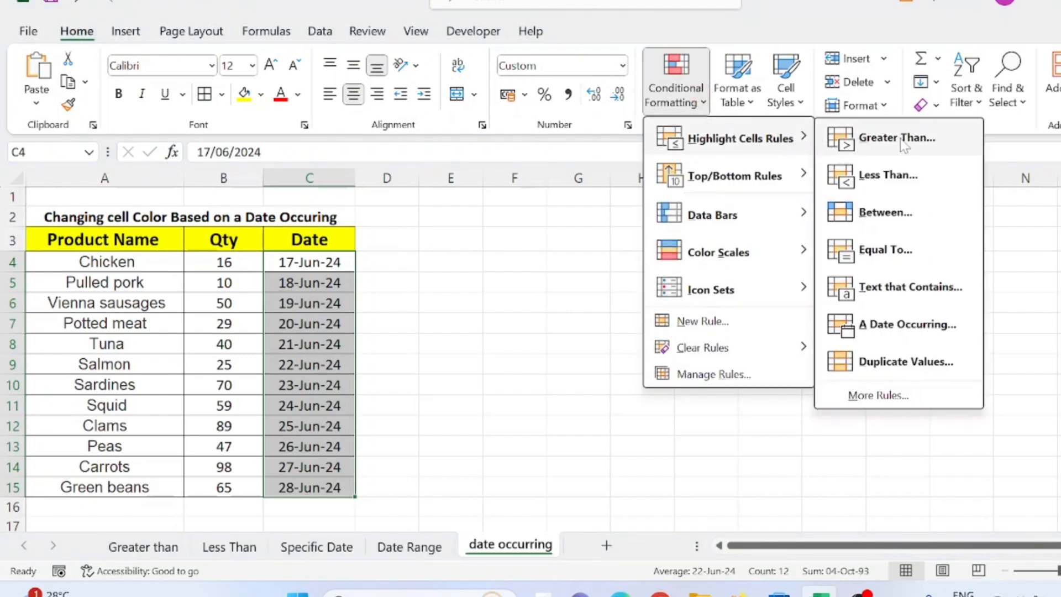
pyautogui.click(922, 325)
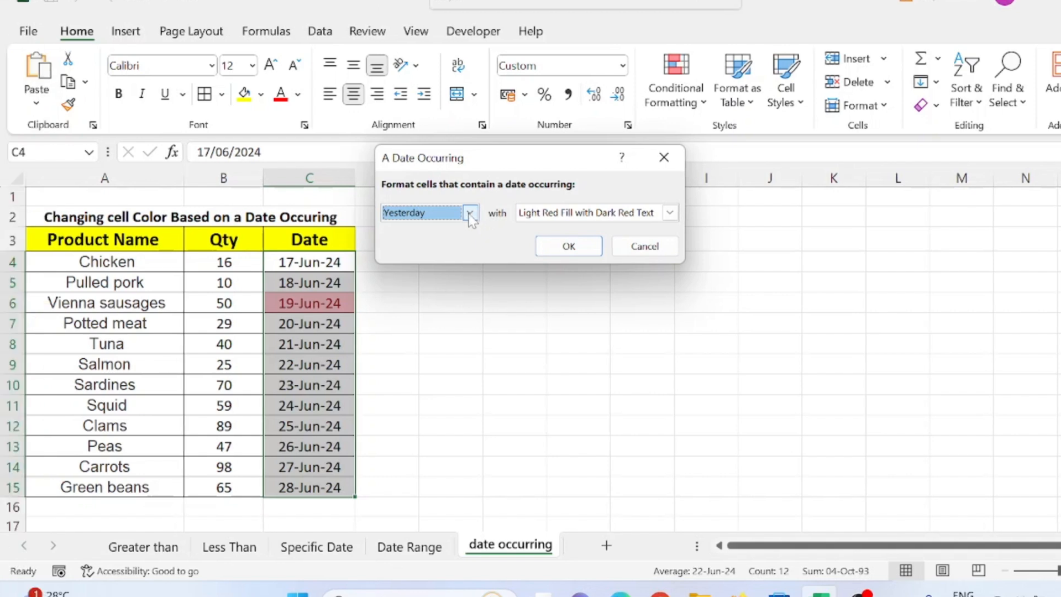
# Preview the rule with different periods, including Today, Tomorrow, Last week, Next week and This week.
pyautogui.click(470, 214)
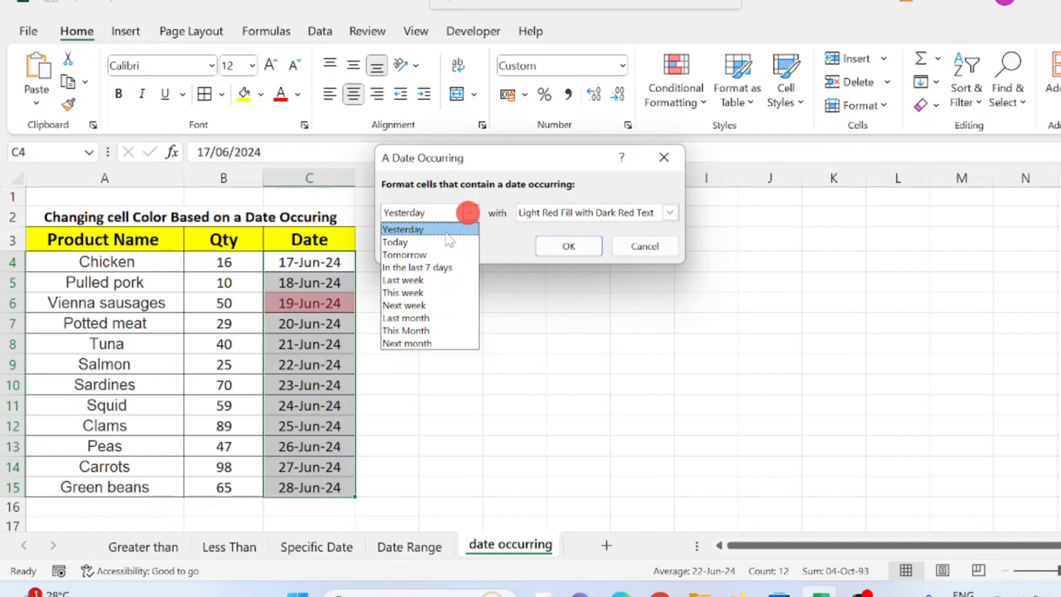
pyautogui.click(470, 213)
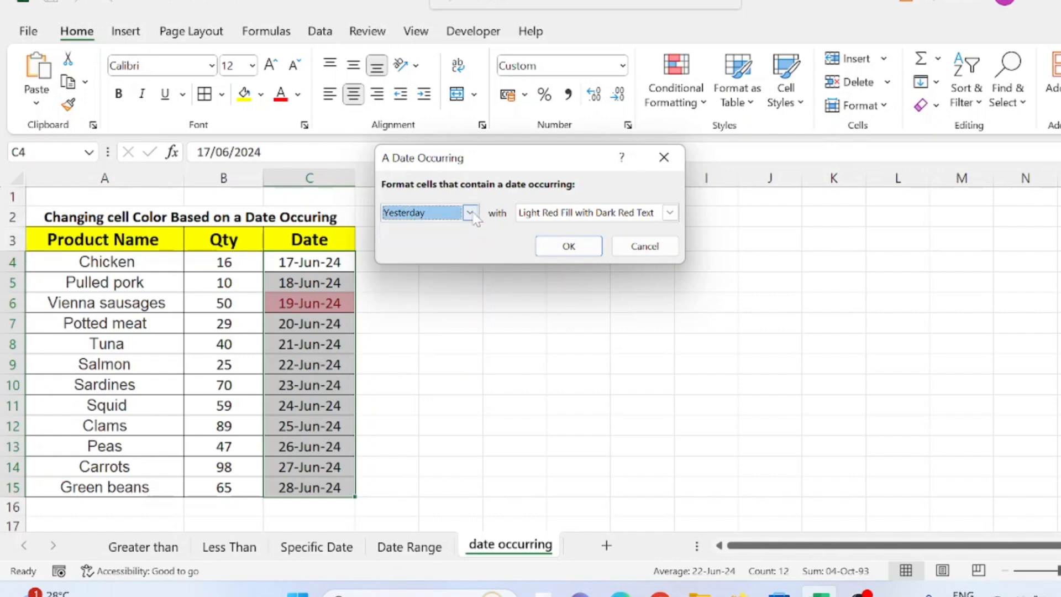
pyautogui.click(470, 213)
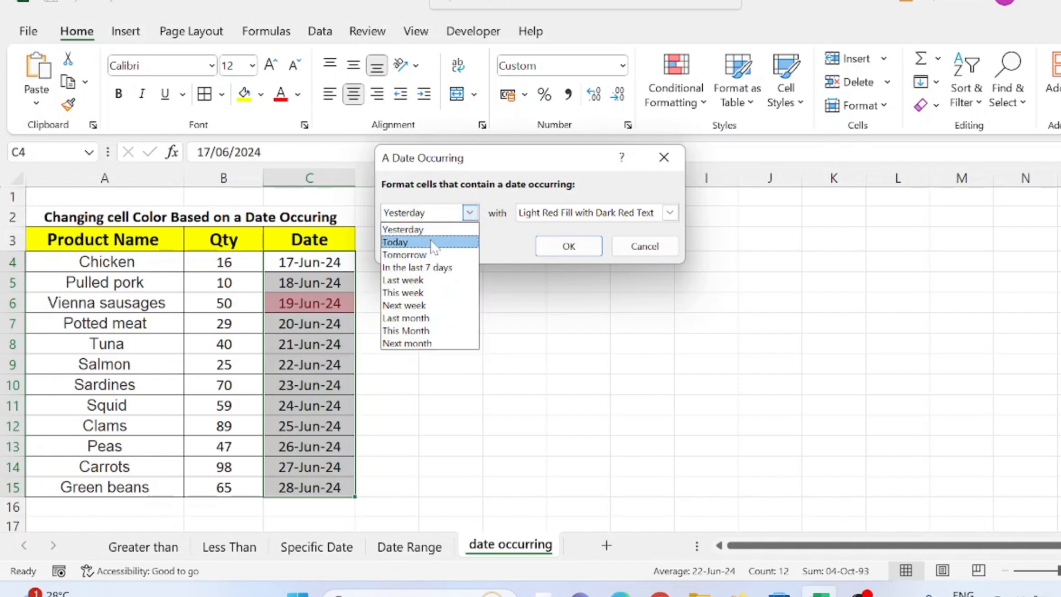
pyautogui.click(432, 242)
pyautogui.click(470, 213)
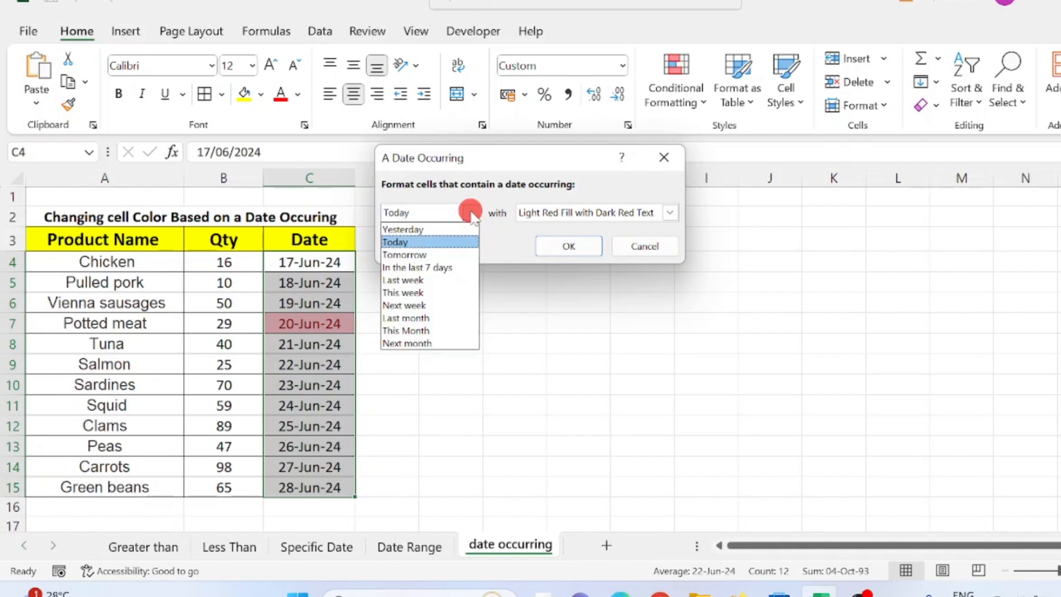
pyautogui.click(431, 255)
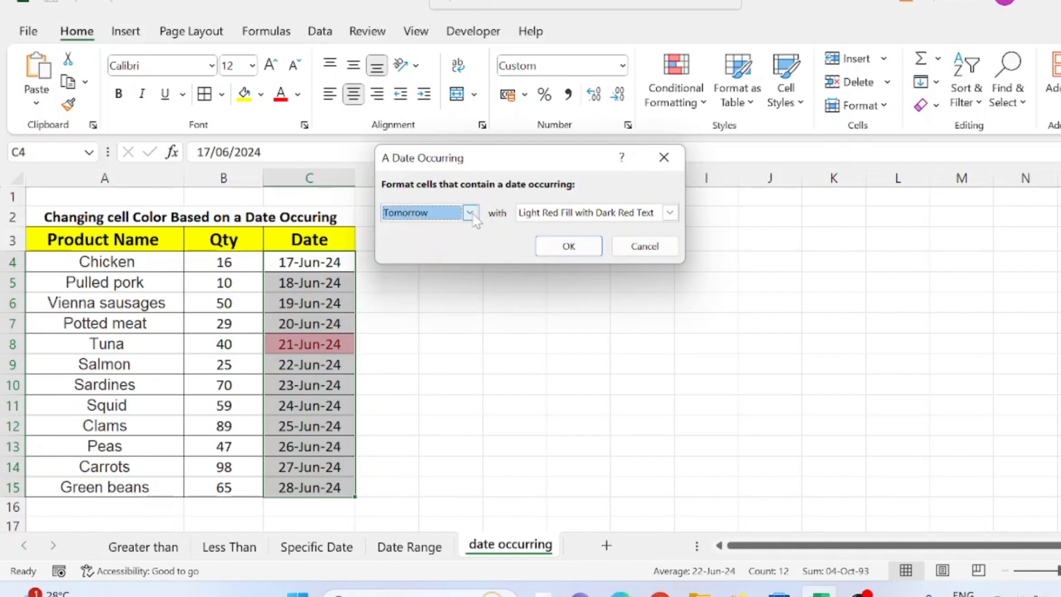
pyautogui.click(470, 212)
pyautogui.click(443, 279)
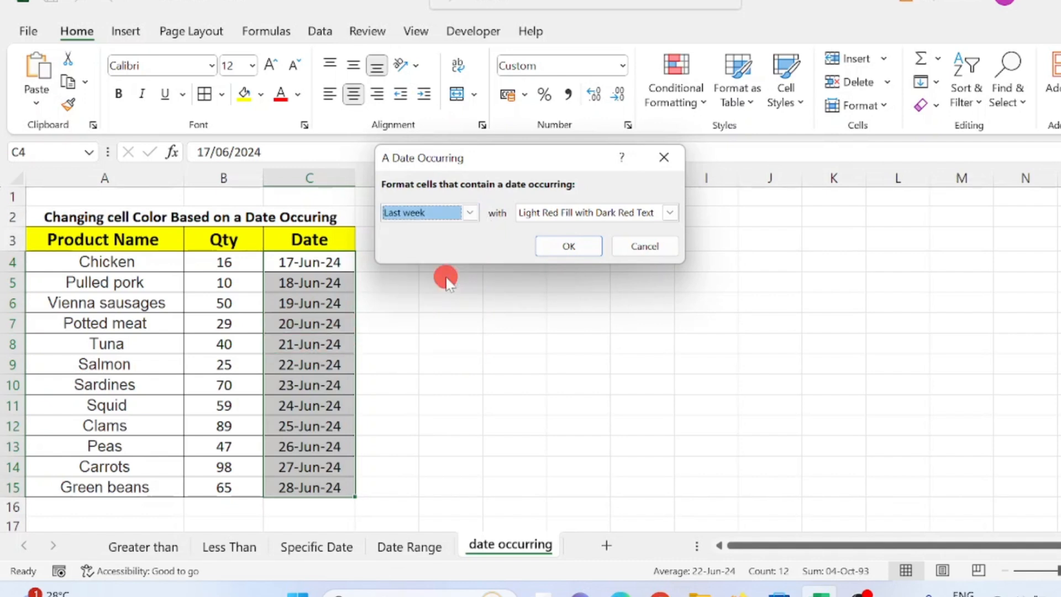
pyautogui.click(469, 213)
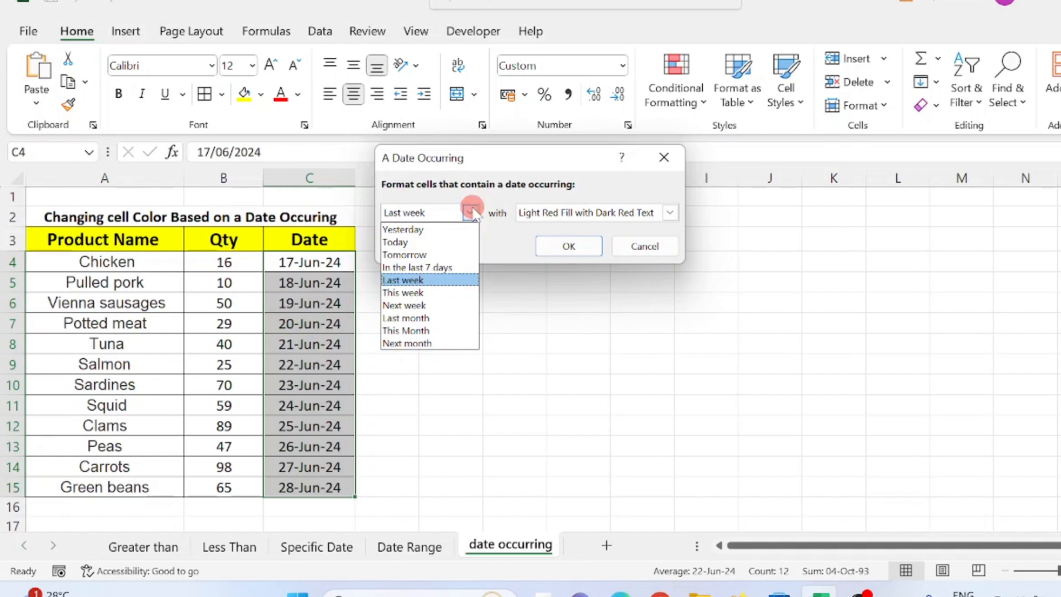
pyautogui.click(435, 305)
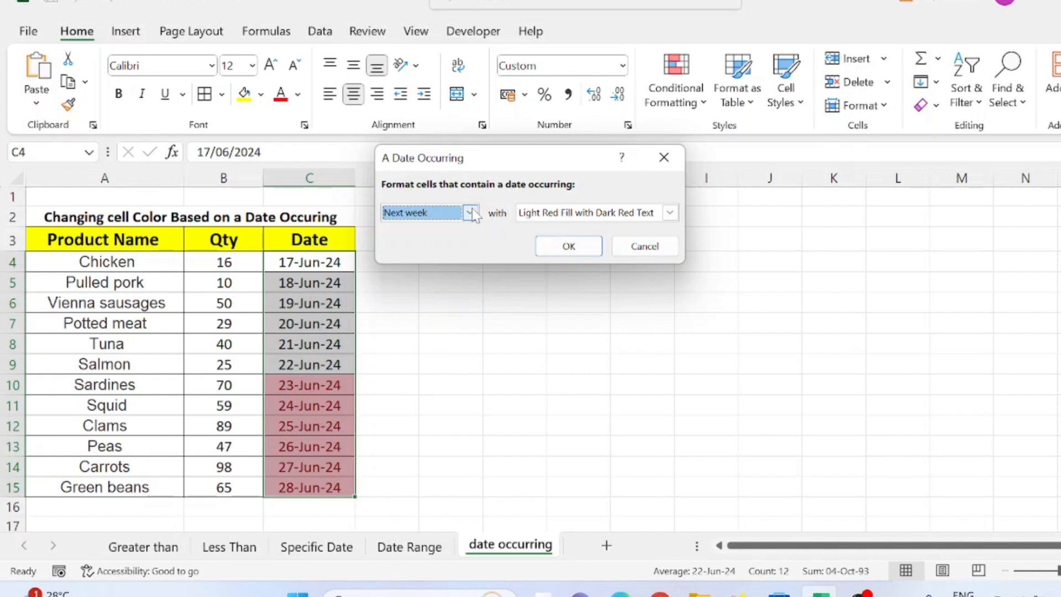
pyautogui.click(472, 213)
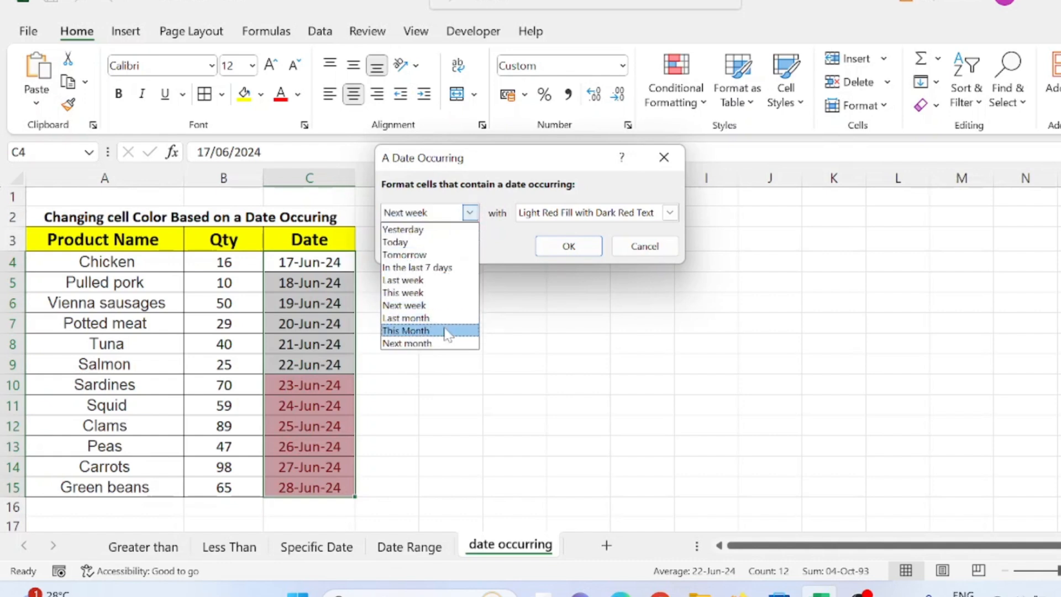
pyautogui.click(445, 330)
# Set the rule's period to Tomorrow with Light Red Fill with Dark Red Text and apply it.
pyautogui.click(470, 213)
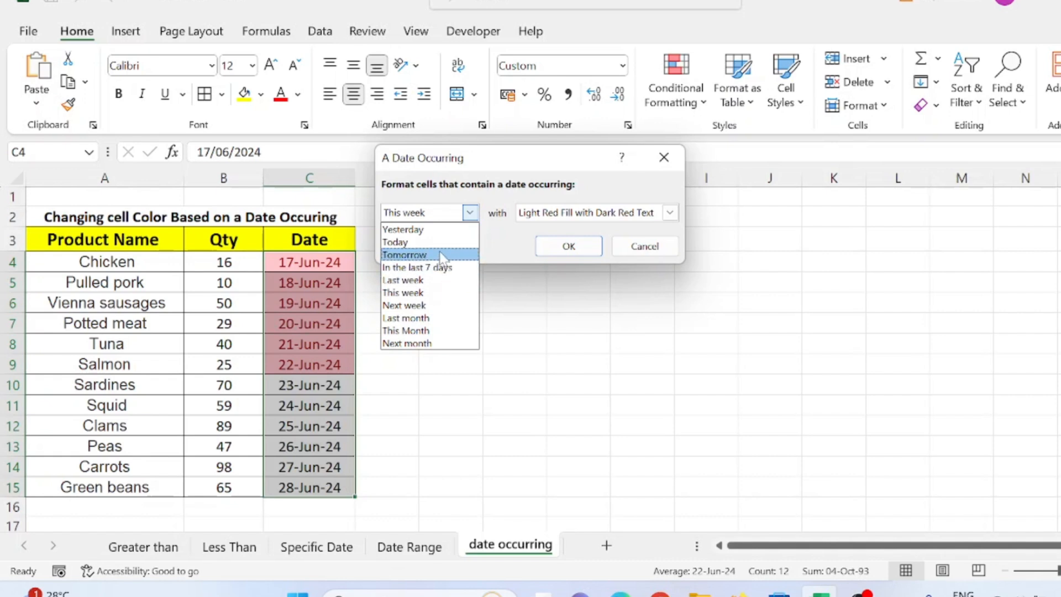
pyautogui.click(442, 255)
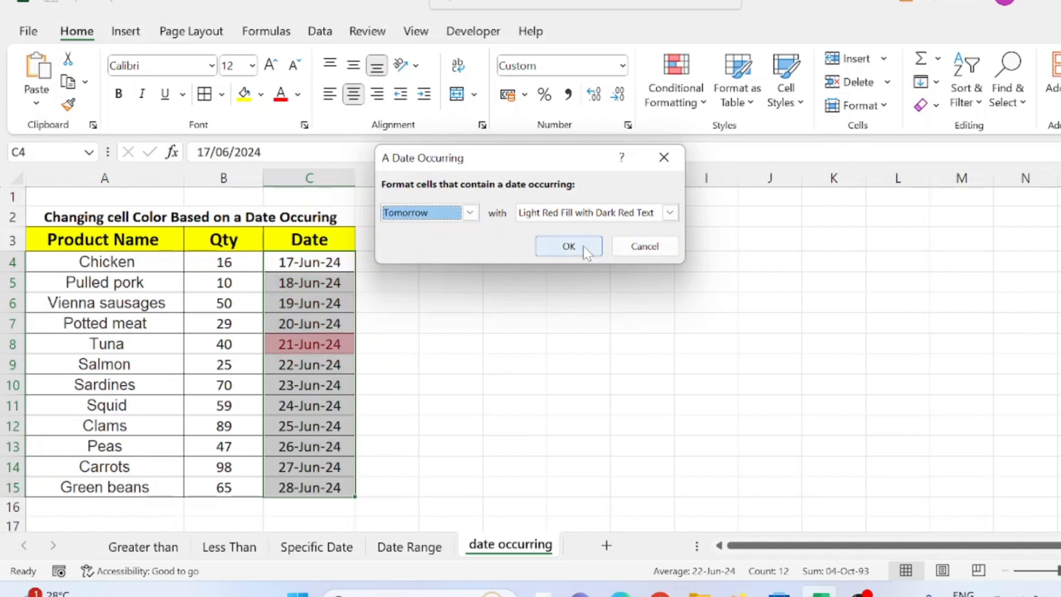
pyautogui.click(569, 247)
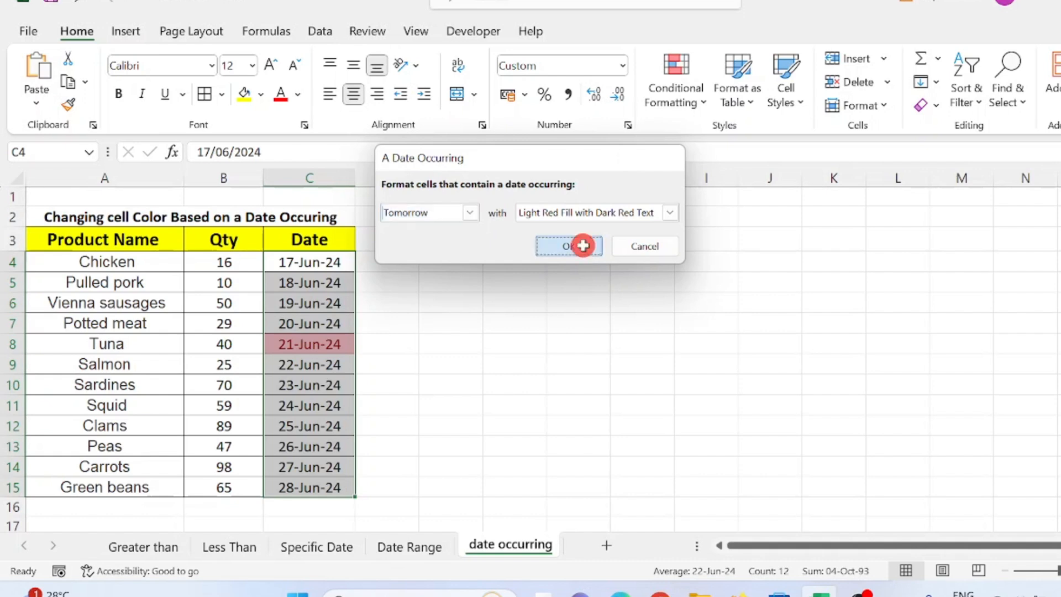